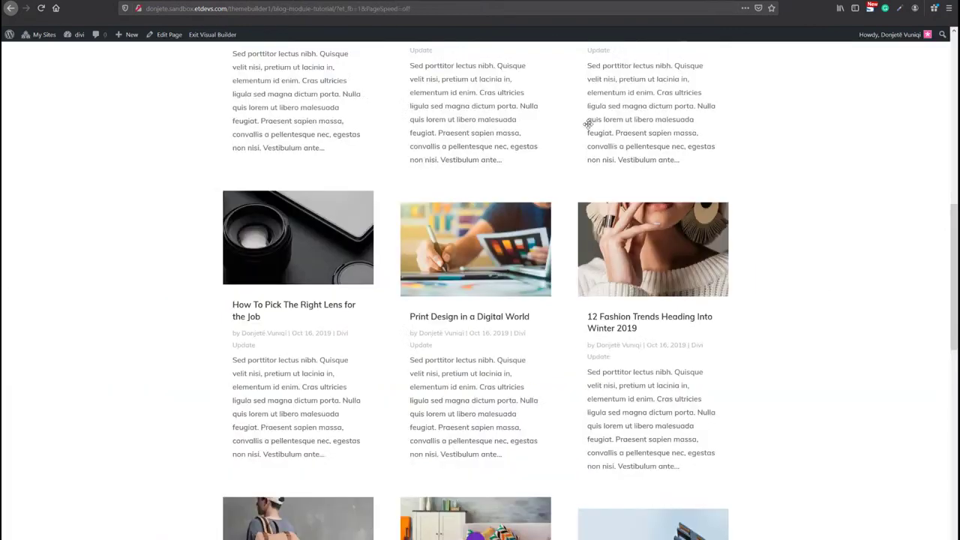
- Insert a single-column row below the blog posts row without adding any module to it
{"action": "scroll", "coordinate": [600, 225], "scroll_direction": "up", "scroll_amount": 5}
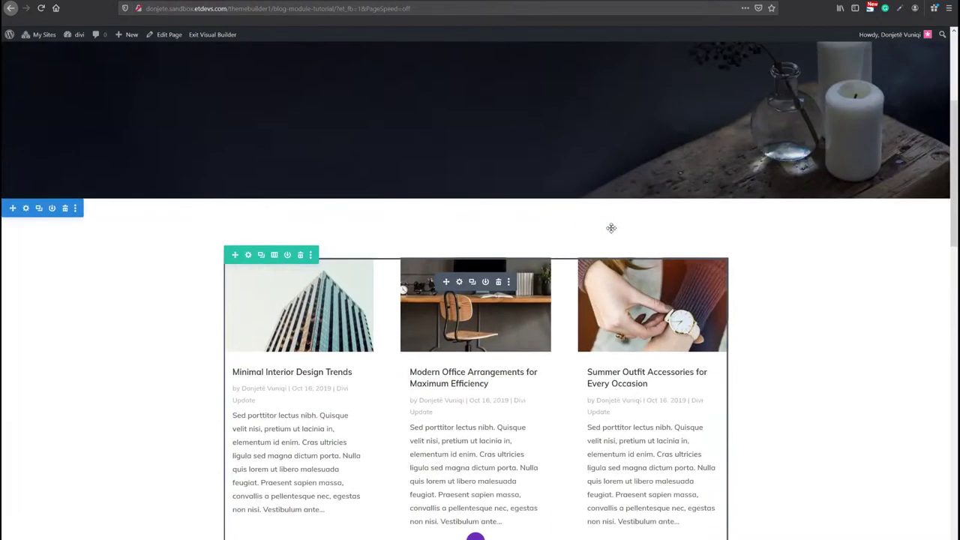
{"action": "scroll", "coordinate": [533, 330], "scroll_direction": "down", "scroll_amount": 3}
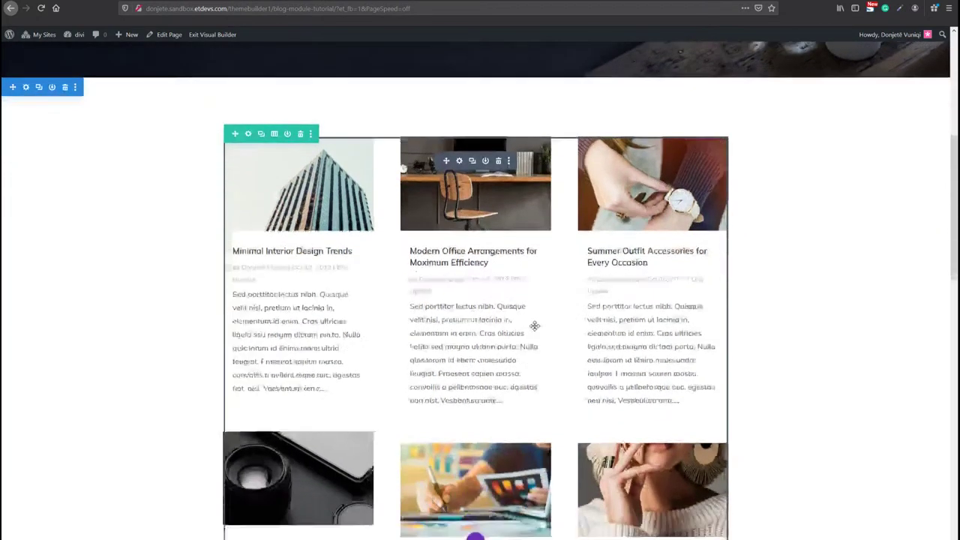
{"action": "scroll", "coordinate": [533, 326], "scroll_direction": "down", "scroll_amount": 10}
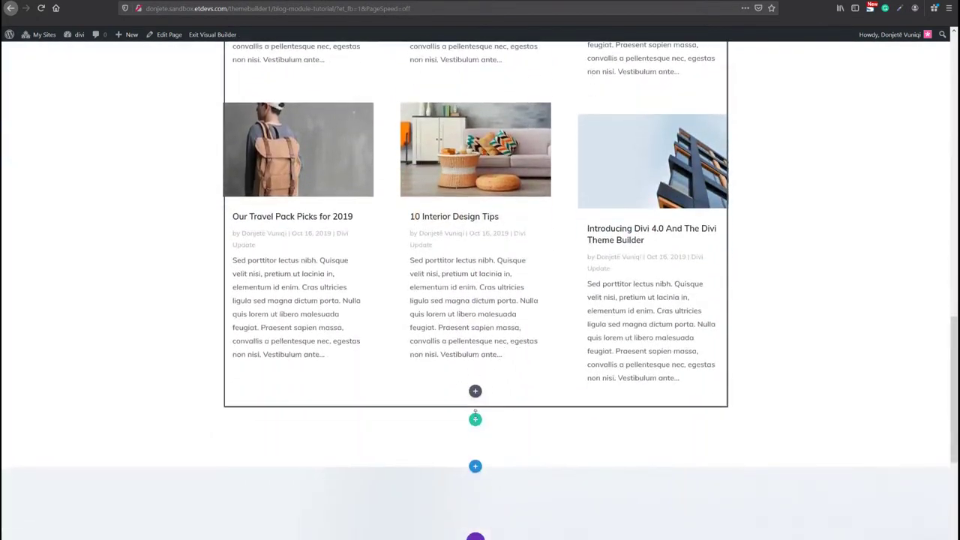
{"action": "left_click", "coordinate": [475, 418]}
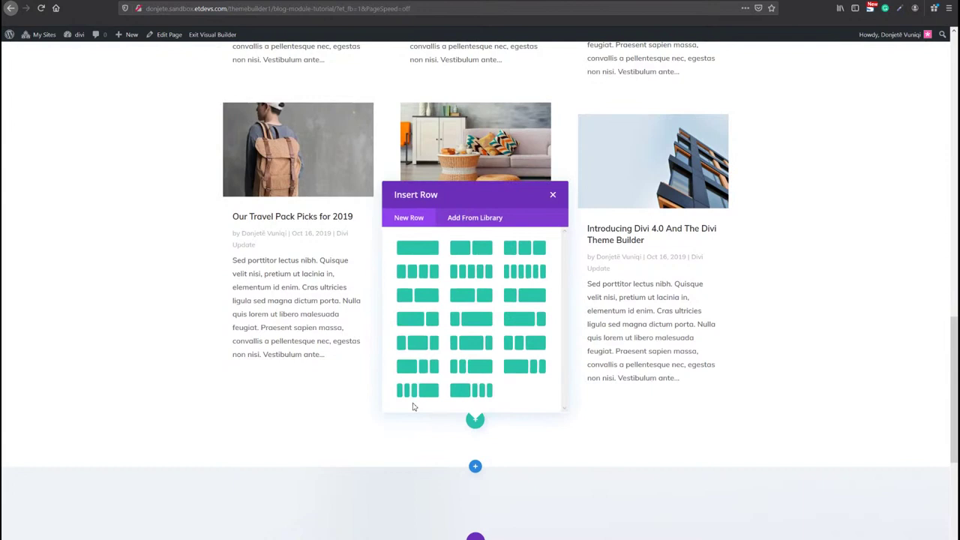
{"action": "left_click", "coordinate": [422, 252]}
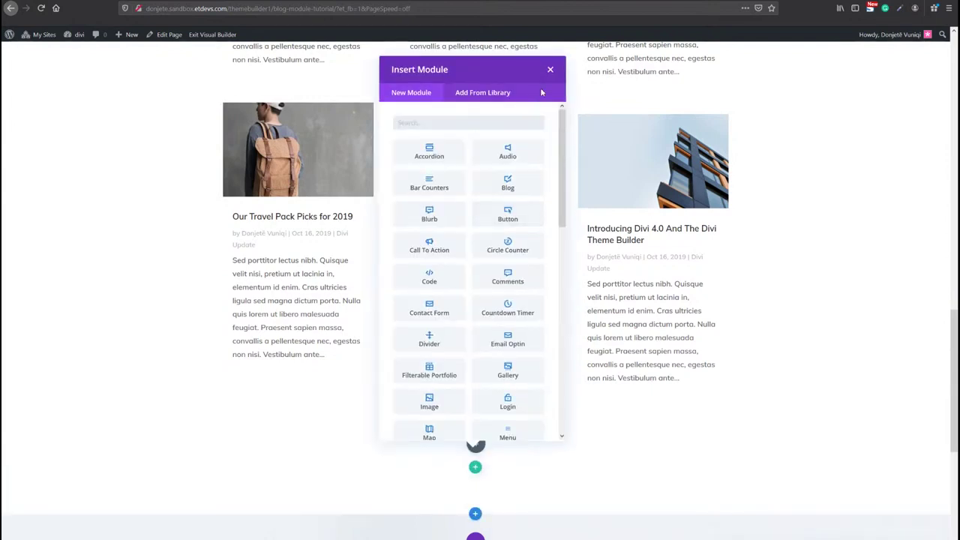
{"action": "left_click", "coordinate": [550, 69]}
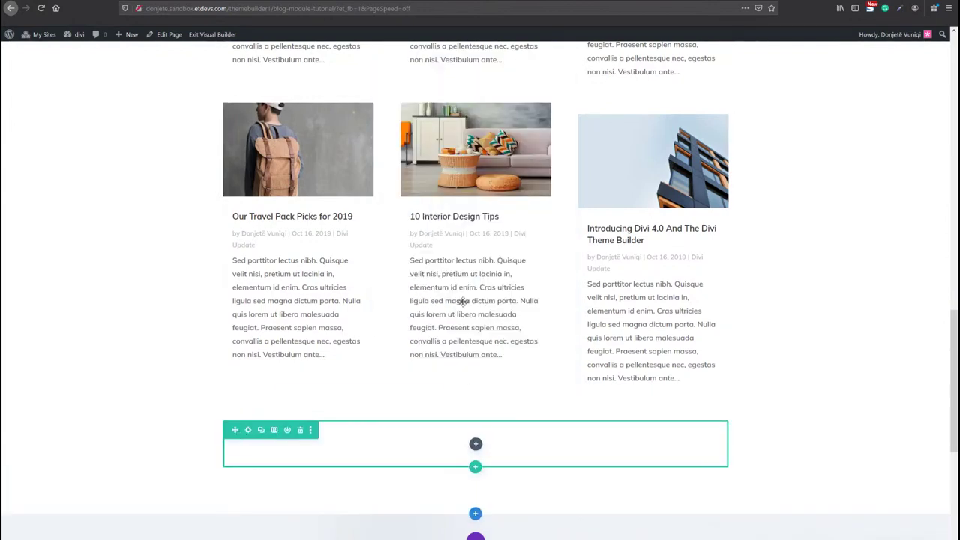
- Move the empty single-column row above the blog posts row in the same section
{"action": "scroll", "coordinate": [518, 148], "scroll_direction": "up", "scroll_amount": 6}
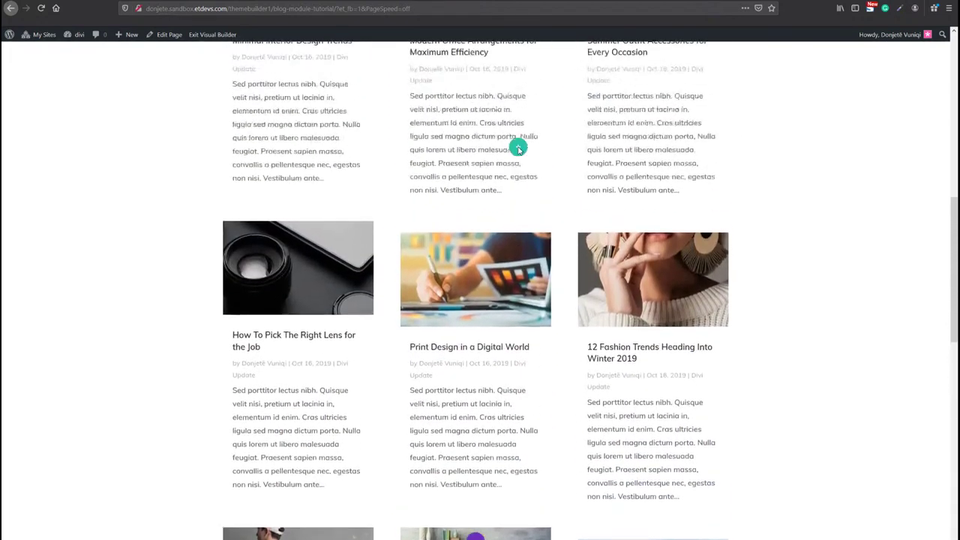
{"action": "scroll", "coordinate": [517, 149], "scroll_direction": "up", "scroll_amount": 4}
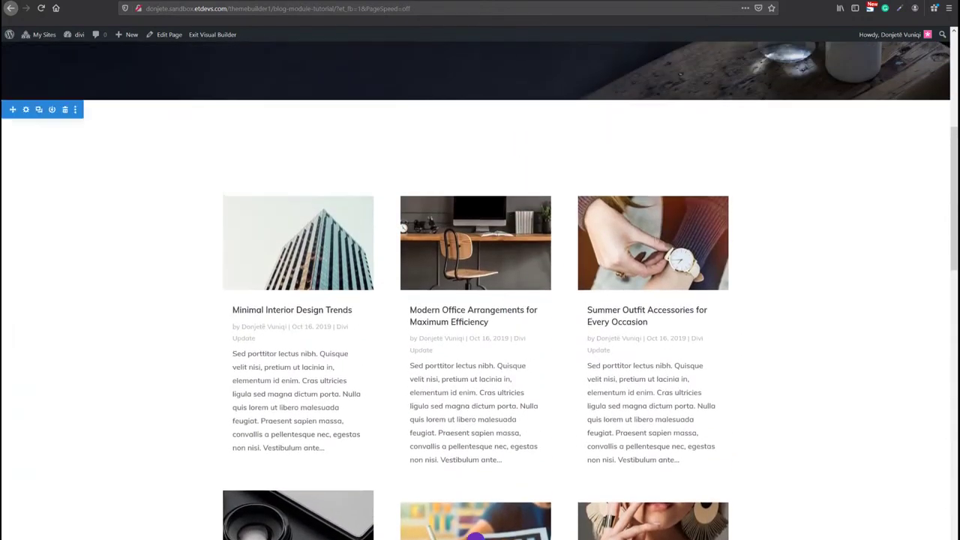
{"action": "mouse_move", "coordinate": [475, 170]}
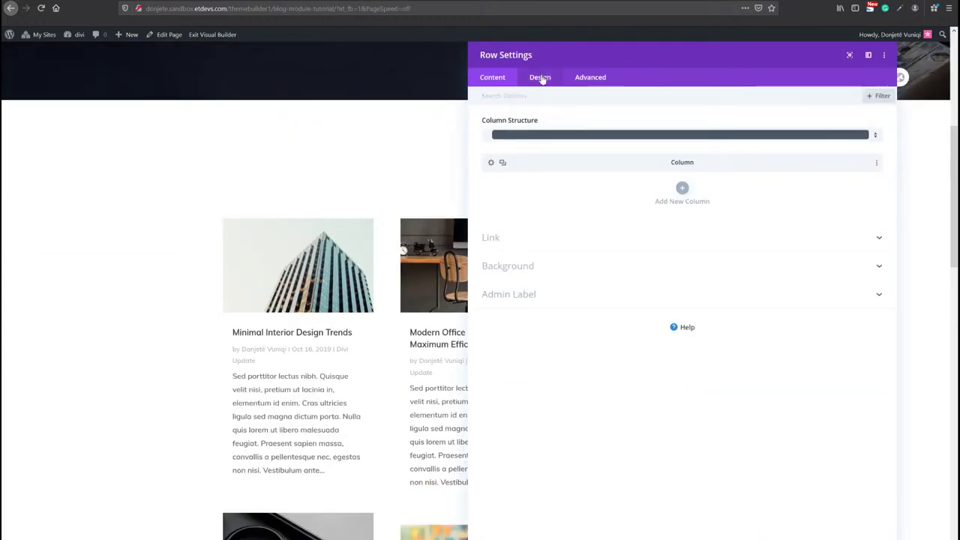
- Set the empty row's width and max width both to 100% and save the row settings
{"action": "left_click", "coordinate": [539, 78]}
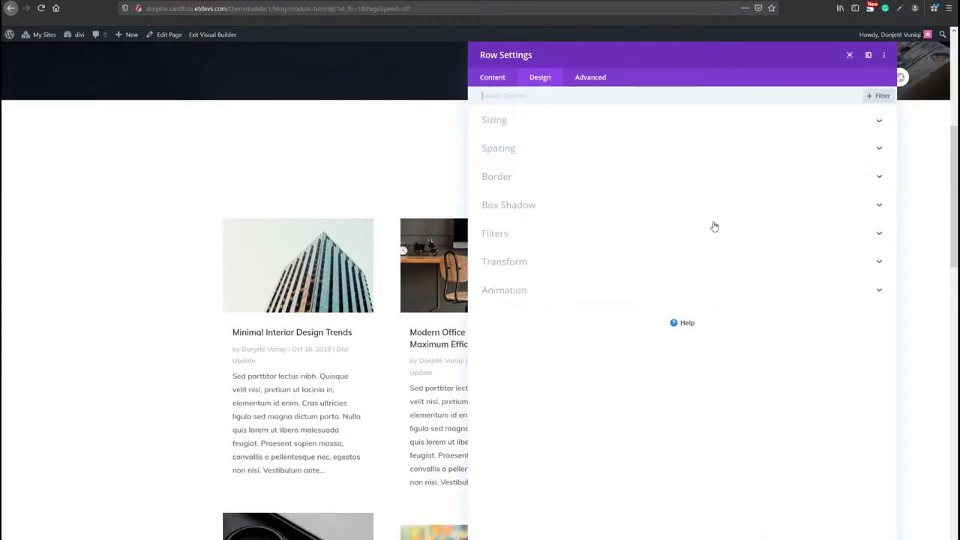
{"action": "left_click", "coordinate": [589, 138]}
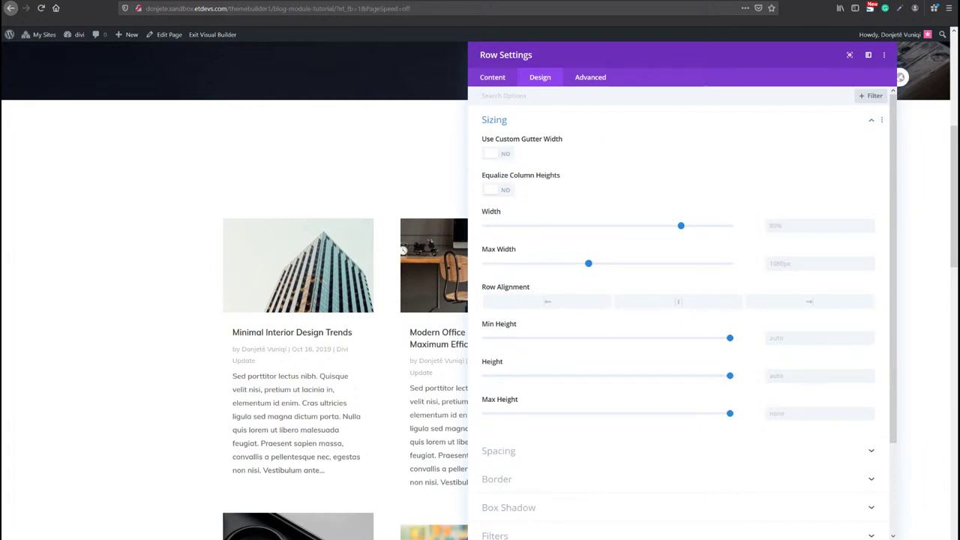
{"action": "left_click", "coordinate": [815, 231]}
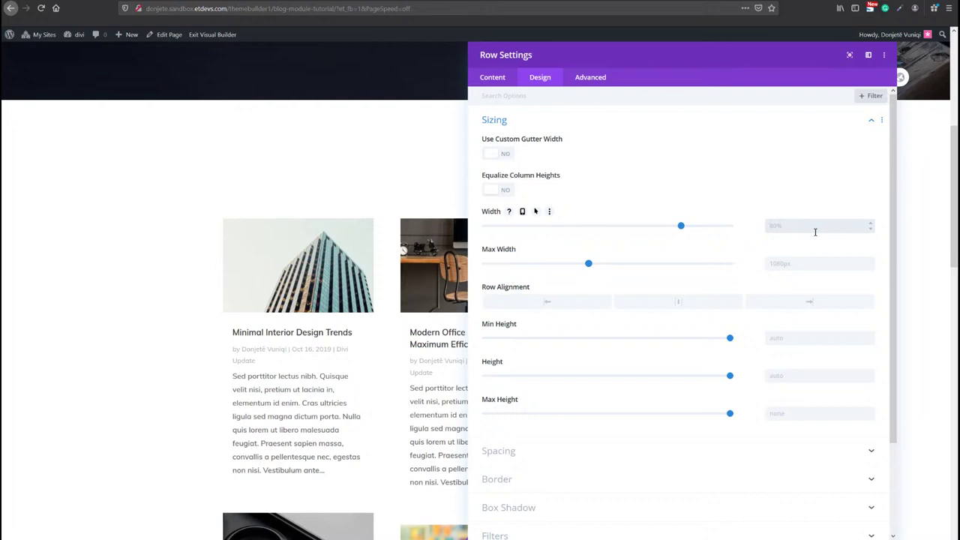
{"action": "type", "text": "100%"}
{"action": "key", "text": "Tab"}
{"action": "type", "text": "10"}
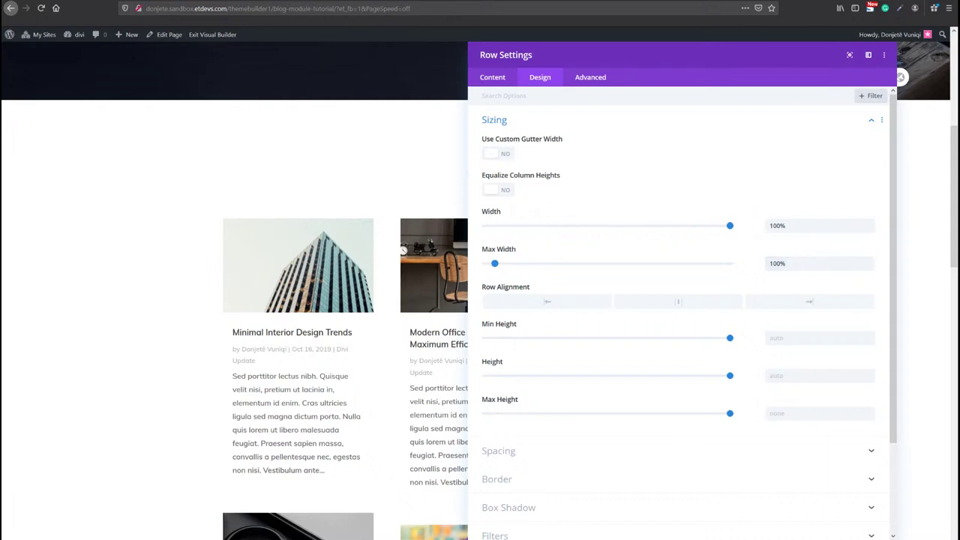
{"action": "double_click", "coordinate": [777, 263]}
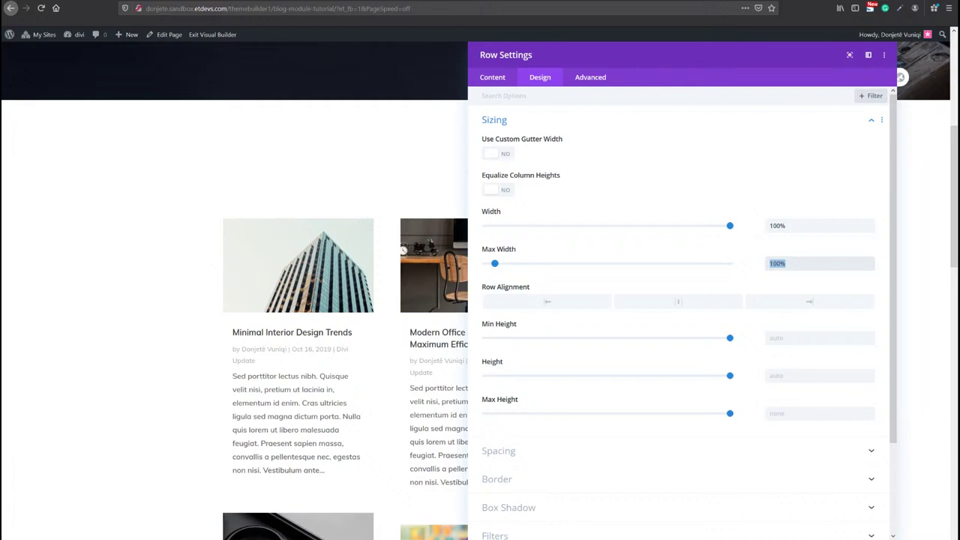
{"action": "key", "text": "Escape"}
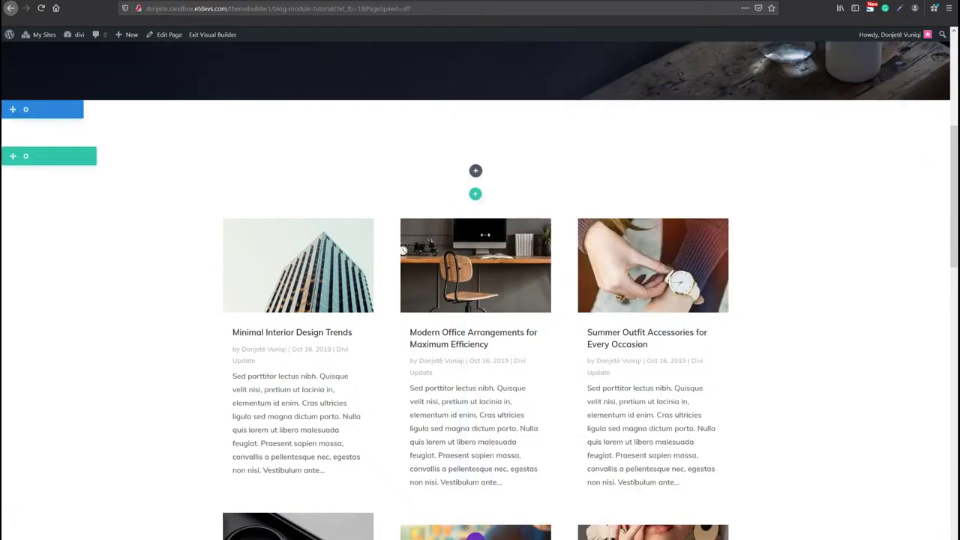
- Insert a Blurb module into the full-width row above the blog posts
{"action": "left_click", "coordinate": [476, 173]}
{"action": "type", "text": "blurb"}
{"action": "key", "text": "Escape"}
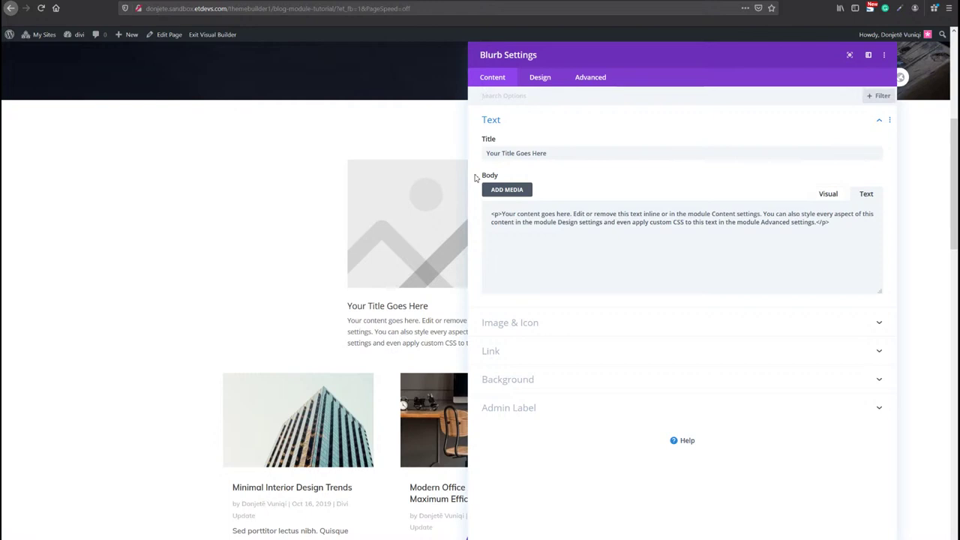
- Delete the blurb's placeholder body text and set its title to "Previous"
{"action": "left_click", "coordinate": [828, 193]}
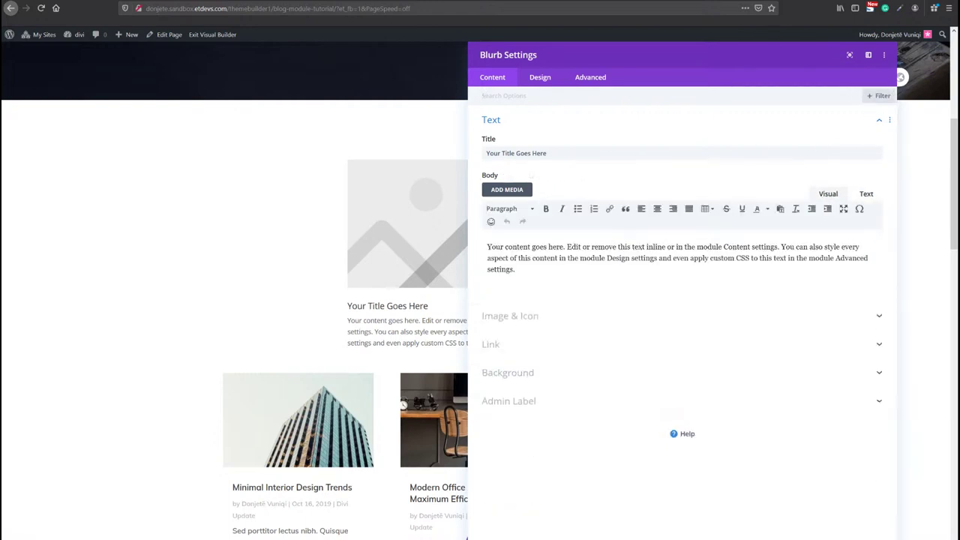
{"action": "triple_click", "coordinate": [657, 268]}
{"action": "key", "text": "BackSpace"}
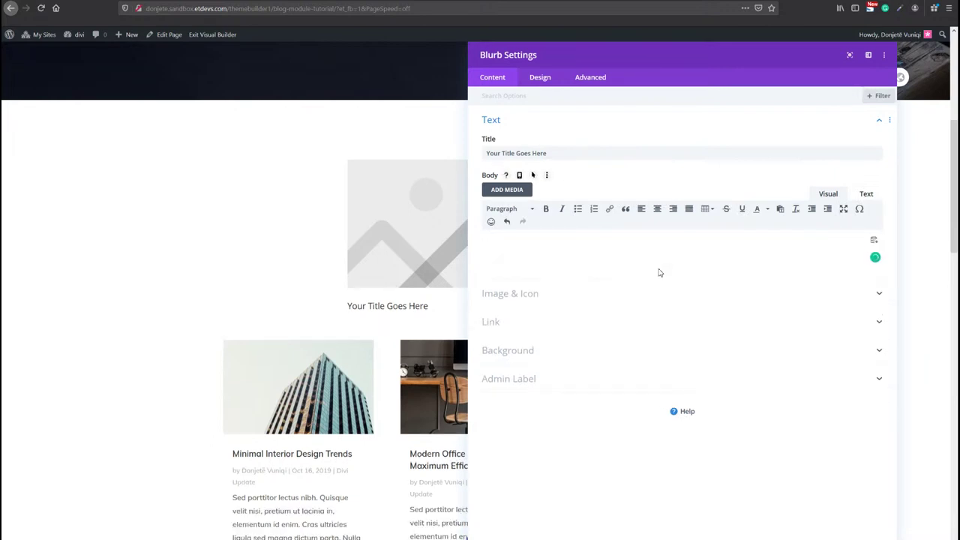
{"action": "triple_click", "coordinate": [613, 152]}
{"action": "key", "text": "BackSpace"}
{"action": "type", "text": "Previous"}
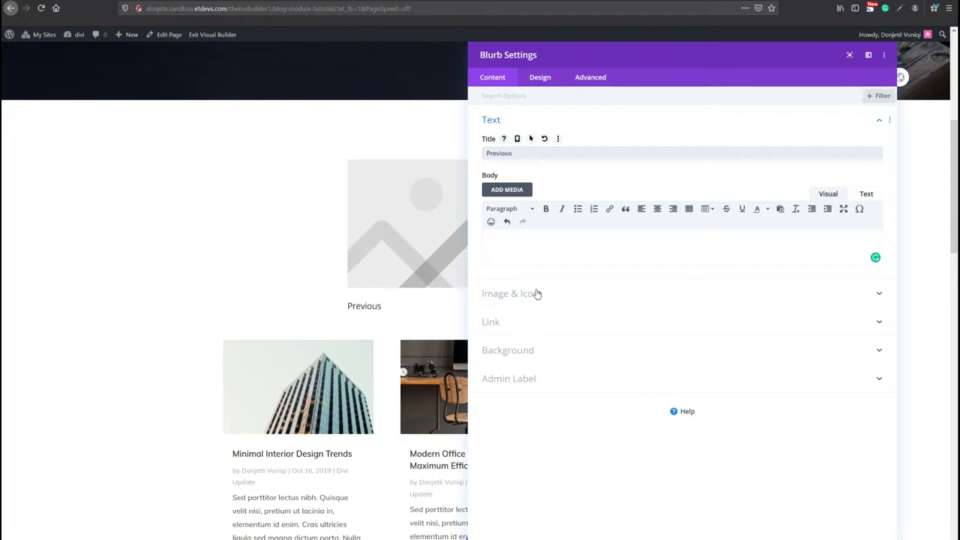
- Replace the blurb's placeholder image with the plain left-pointing arrow icon
{"action": "left_click", "coordinate": [511, 295]}
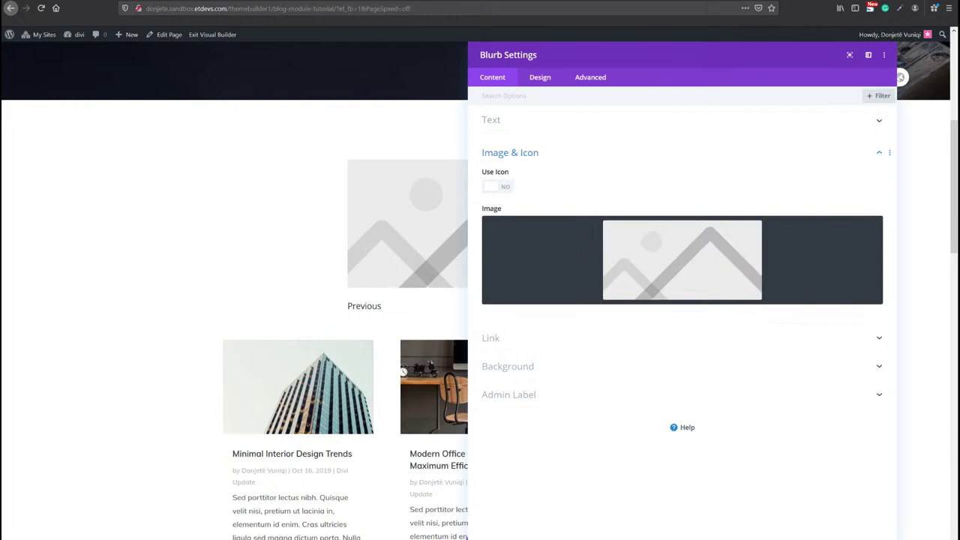
{"action": "left_click", "coordinate": [496, 189]}
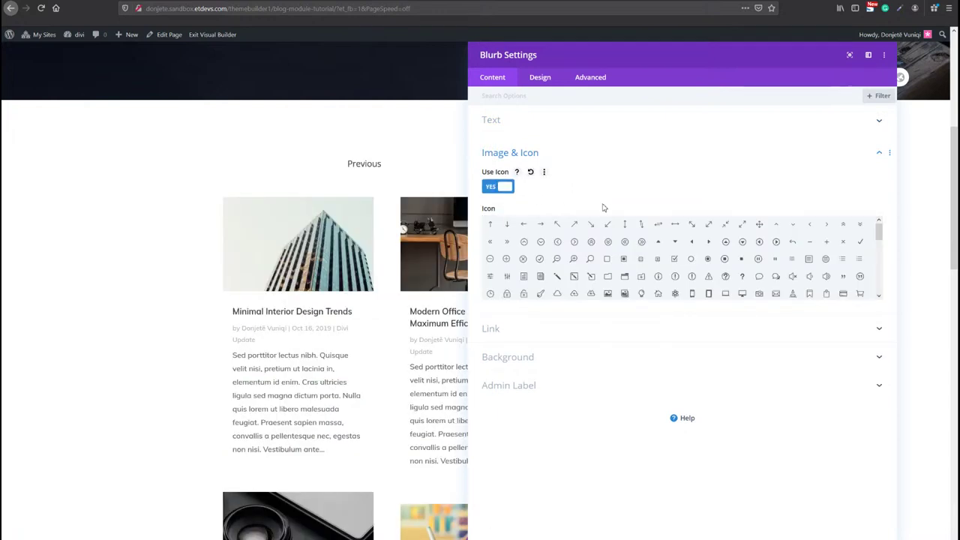
{"action": "left_click", "coordinate": [523, 224]}
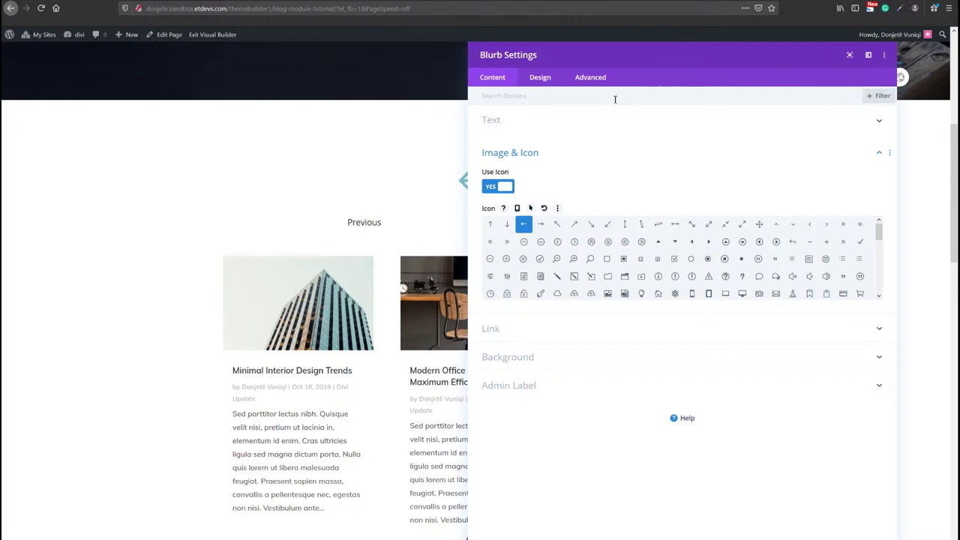
- Paste the copied Image & Icon styles onto the blurb and open its circle color for inspection
{"action": "left_click", "coordinate": [540, 78]}
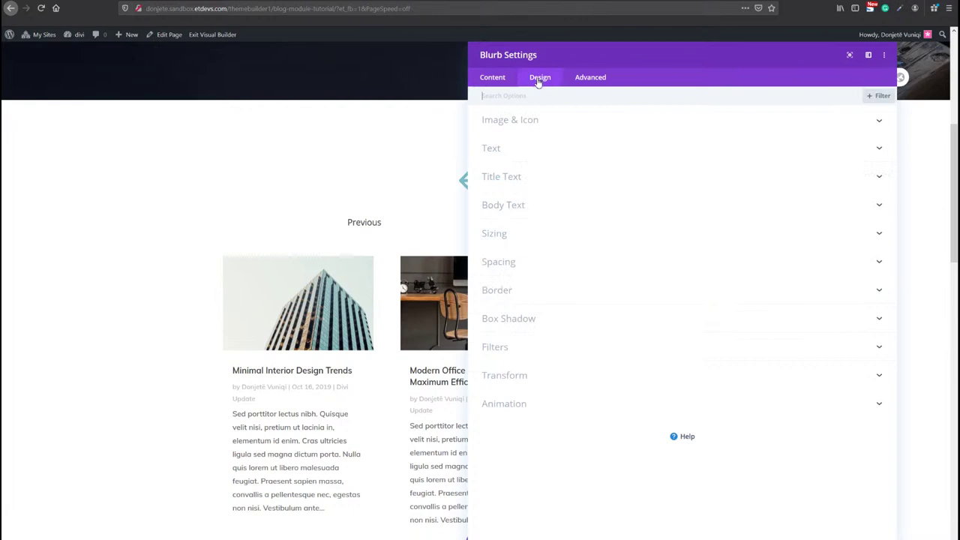
{"action": "left_click", "coordinate": [528, 121]}
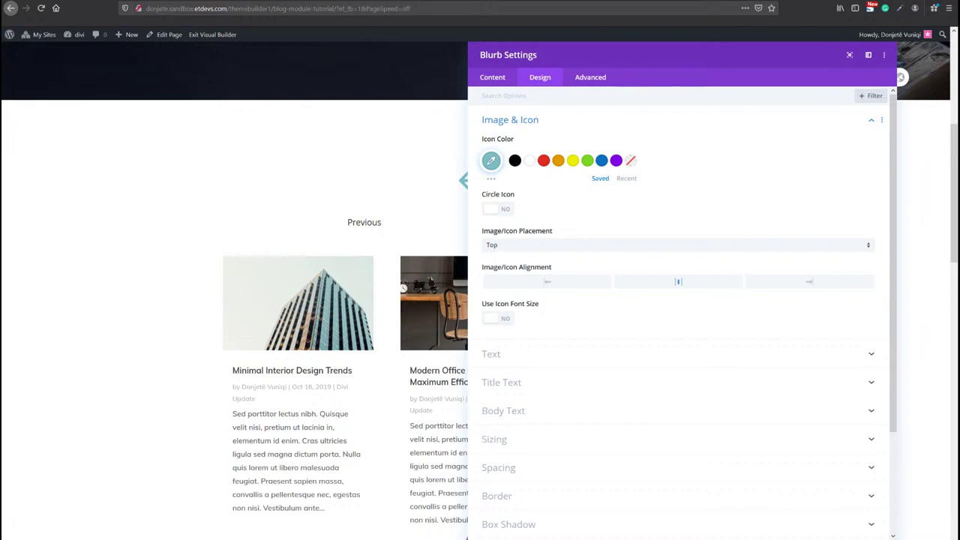
{"action": "right_click", "coordinate": [624, 126]}
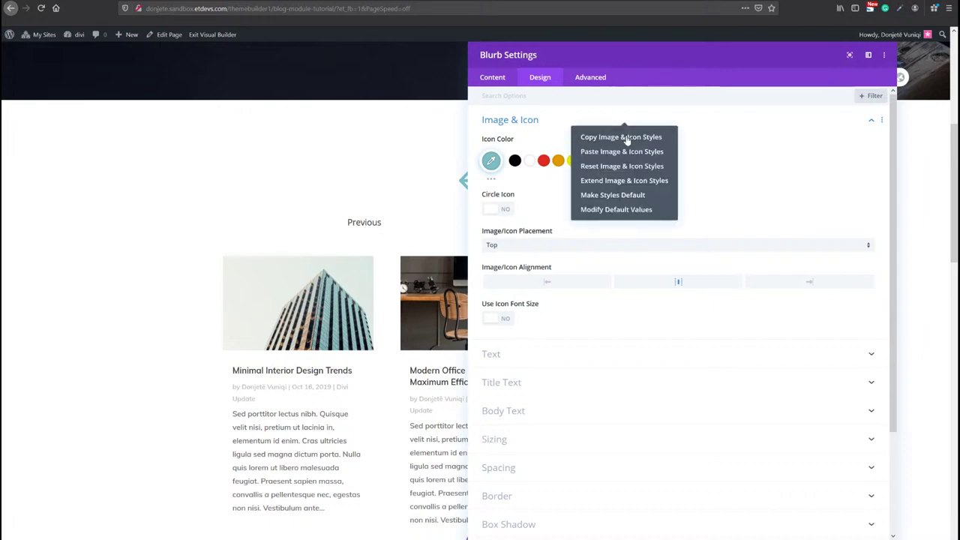
{"action": "left_click", "coordinate": [622, 152]}
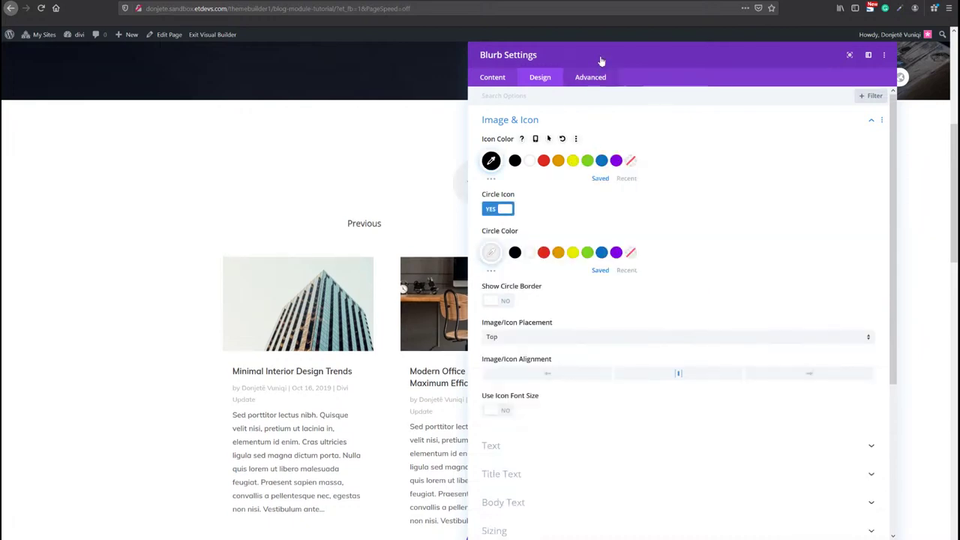
{"action": "mouse_move", "coordinate": [662, 55]}
{"action": "left_mouse_down"}
{"action": "mouse_move", "coordinate": [682, 47]}
{"action": "mouse_move", "coordinate": [657, 43]}
{"action": "left_mouse_up"}
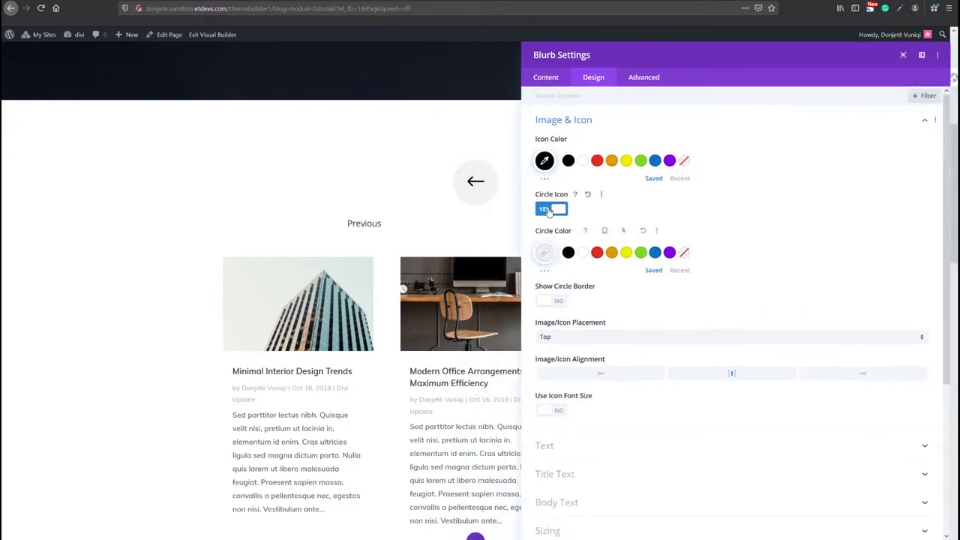
{"action": "left_click", "coordinate": [545, 254]}
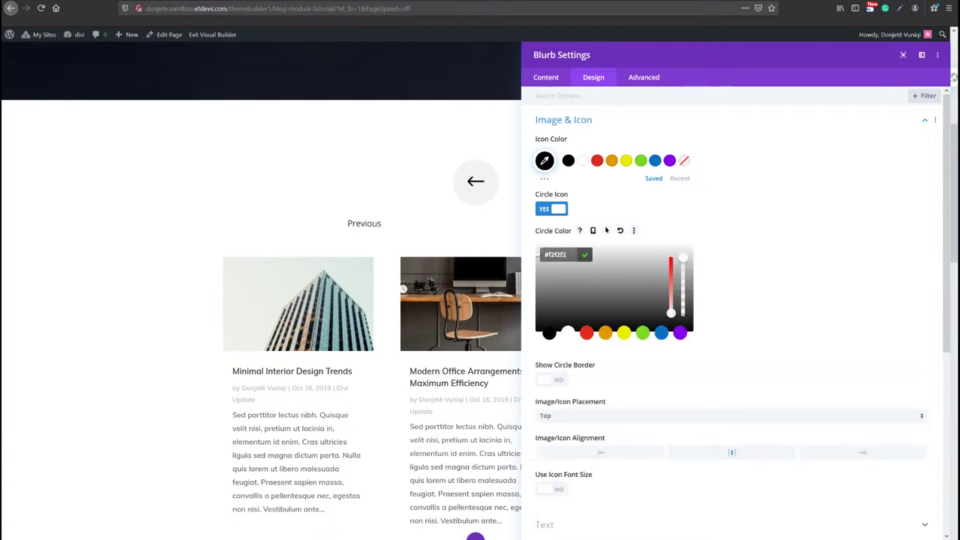
- Set the blurb's title font to Muli
{"action": "scroll", "coordinate": [694, 365], "scroll_direction": "down", "scroll_amount": 1}
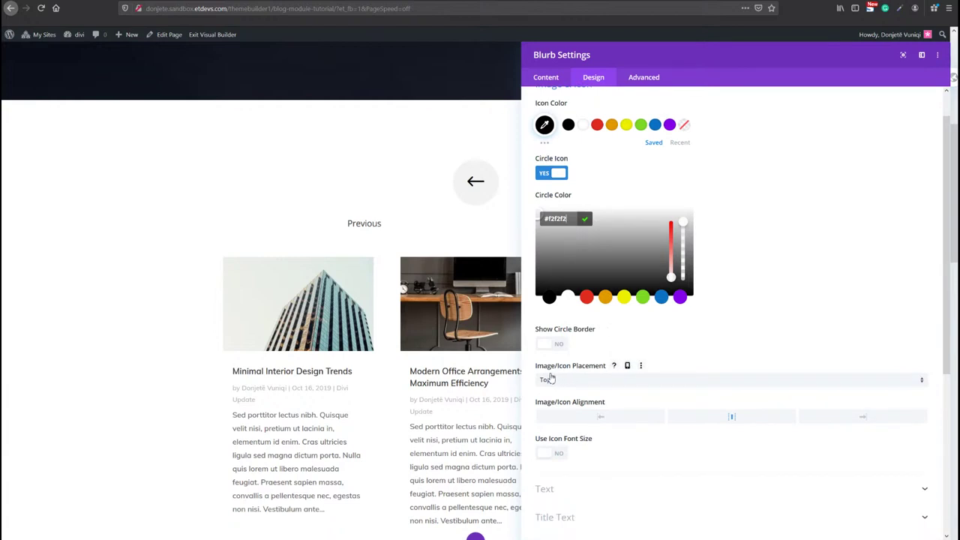
{"action": "scroll", "coordinate": [604, 368], "scroll_direction": "down", "scroll_amount": 2}
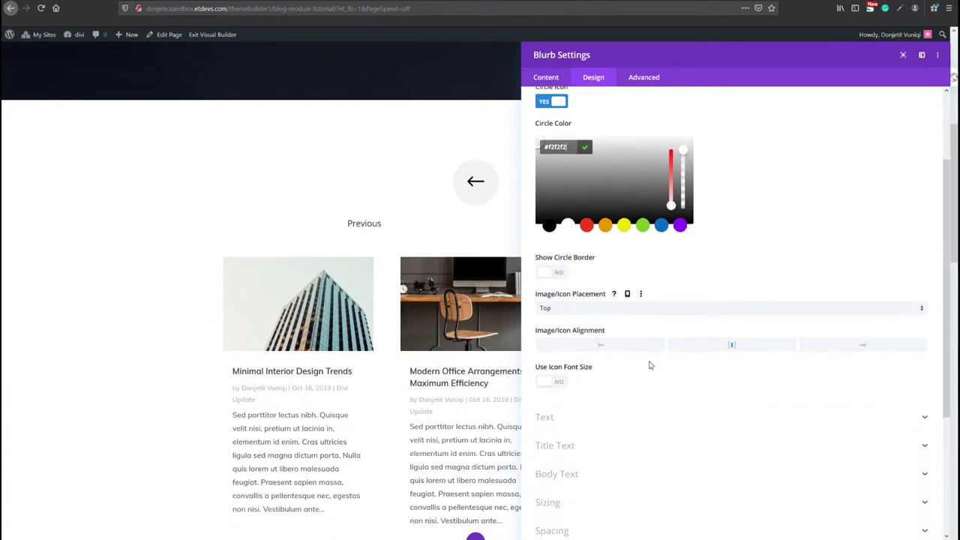
{"action": "scroll", "coordinate": [649, 364], "scroll_direction": "down", "scroll_amount": 1}
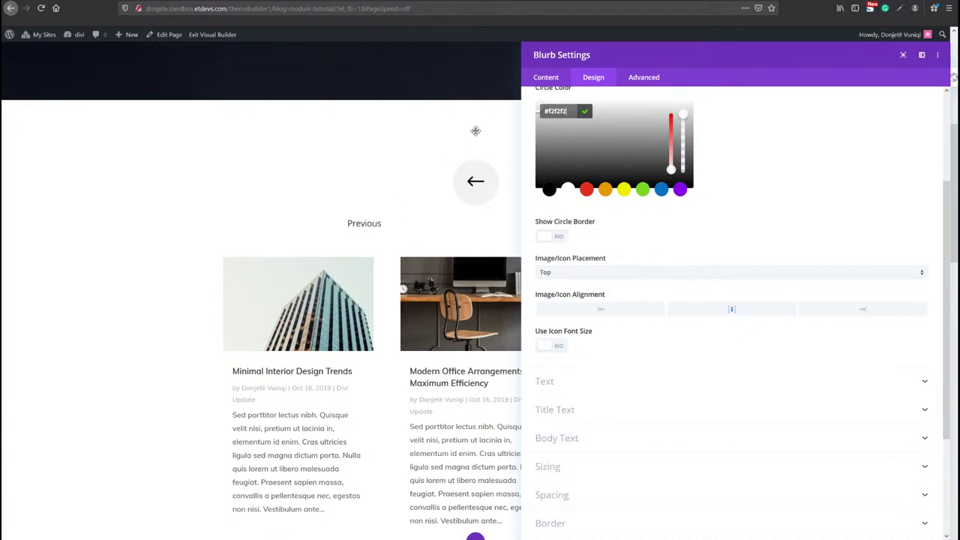
{"action": "left_click", "coordinate": [572, 410]}
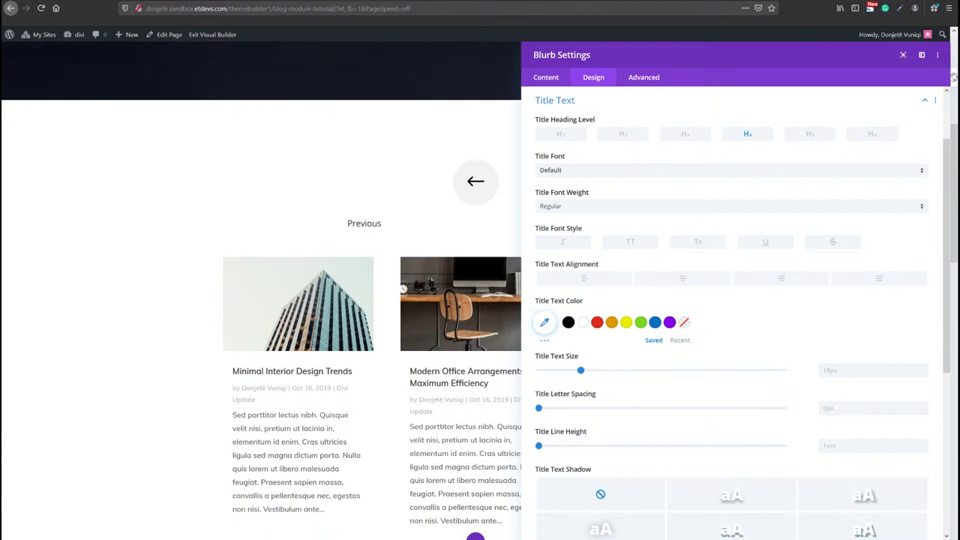
{"action": "left_click", "coordinate": [646, 178]}
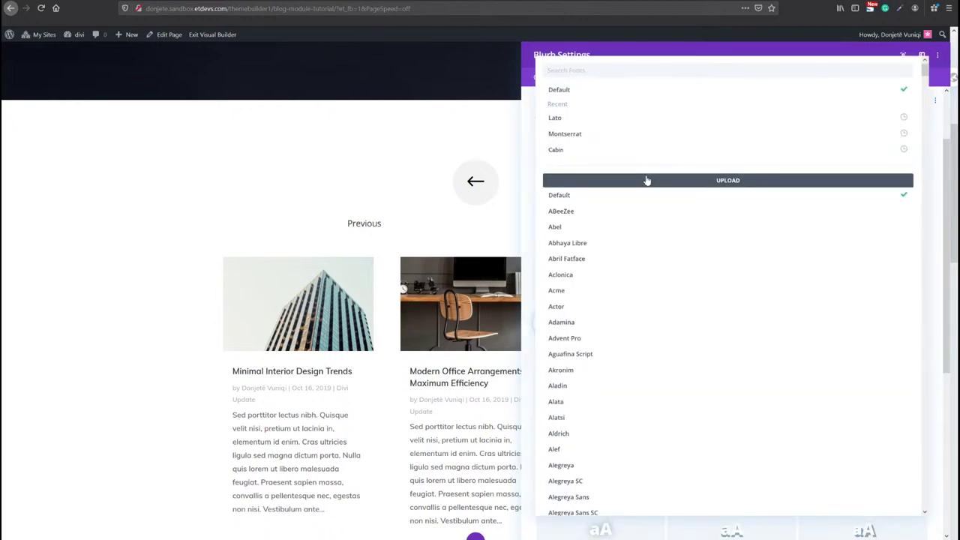
{"action": "type", "text": "muli"}
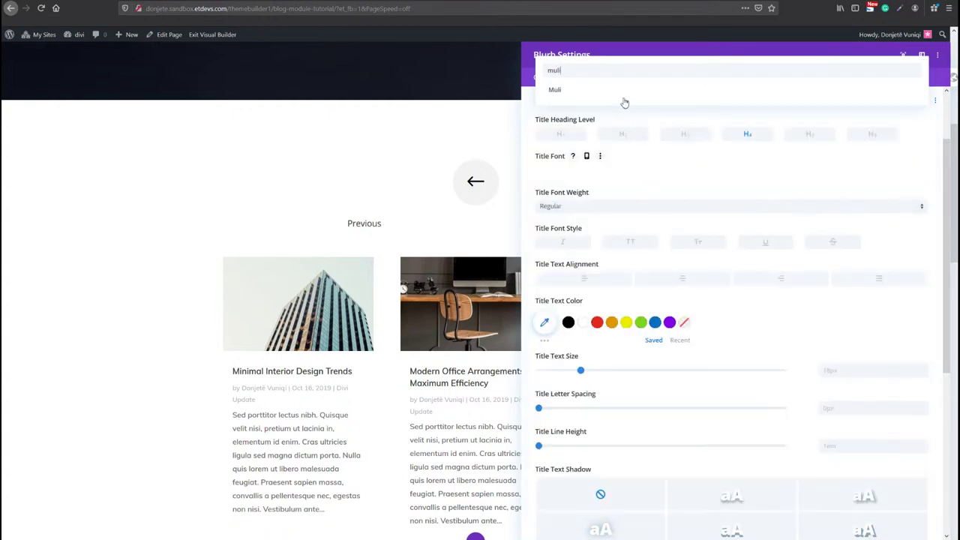
{"action": "left_click", "coordinate": [617, 91]}
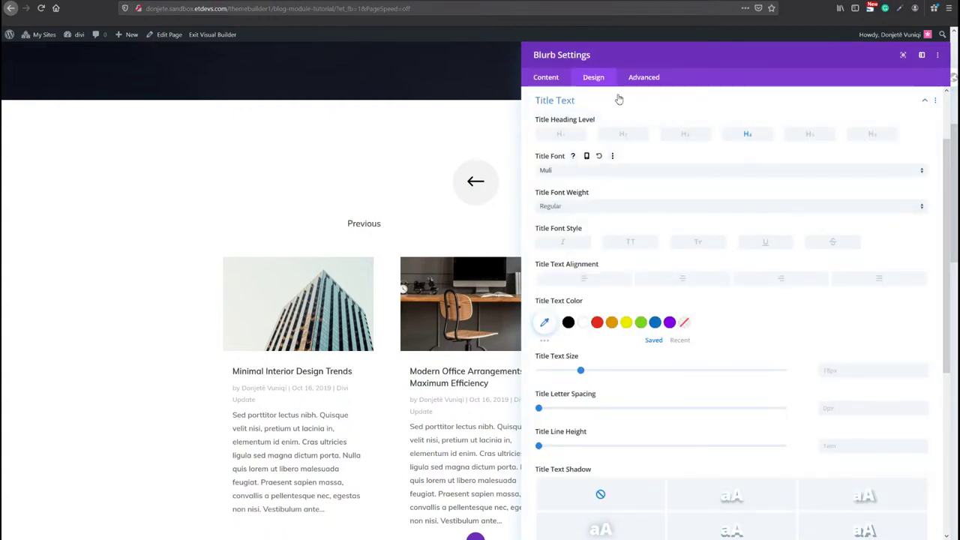
- Set the blurb title's font weight to Semi Bold, center its text, and color it black
{"action": "left_click", "coordinate": [604, 206]}
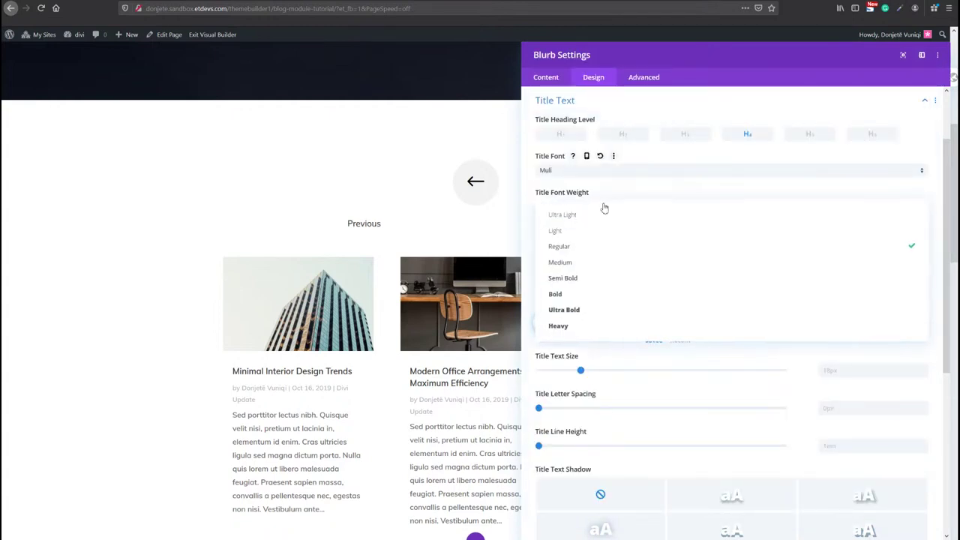
{"action": "left_click", "coordinate": [592, 279]}
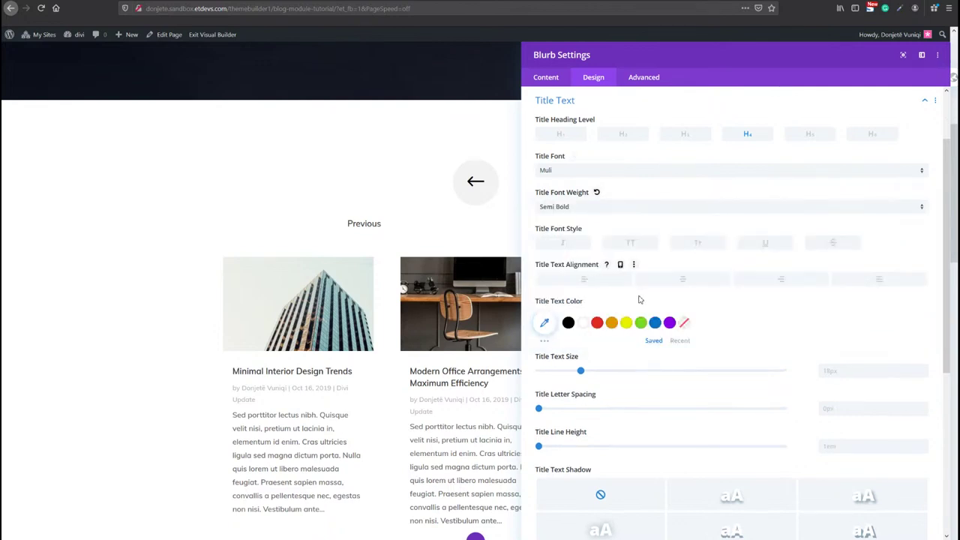
{"action": "left_click", "coordinate": [681, 282]}
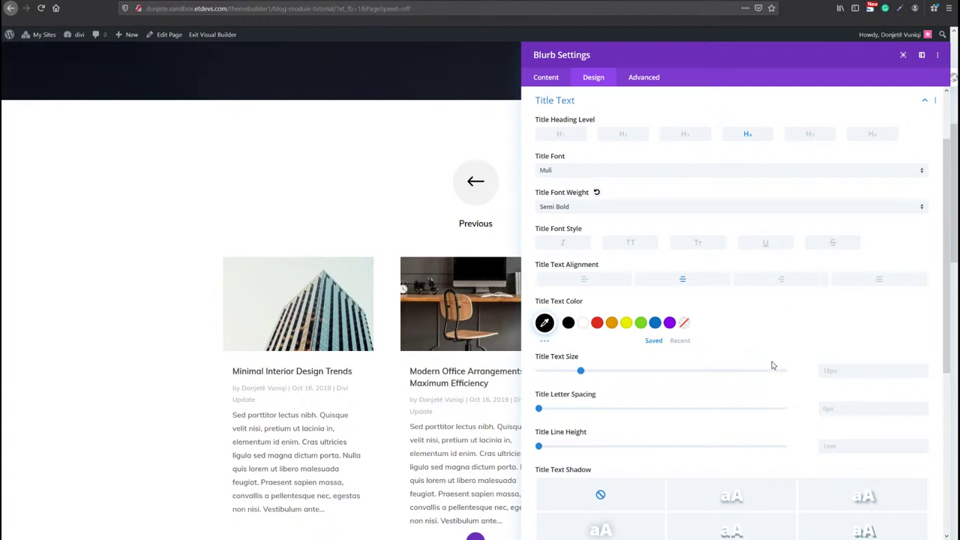
- Paste the copied Sizing styles onto the blurb, giving it 10% width and right module alignment
{"action": "scroll", "coordinate": [754, 385], "scroll_direction": "down", "scroll_amount": 4}
{"action": "left_click", "coordinate": [643, 320]}
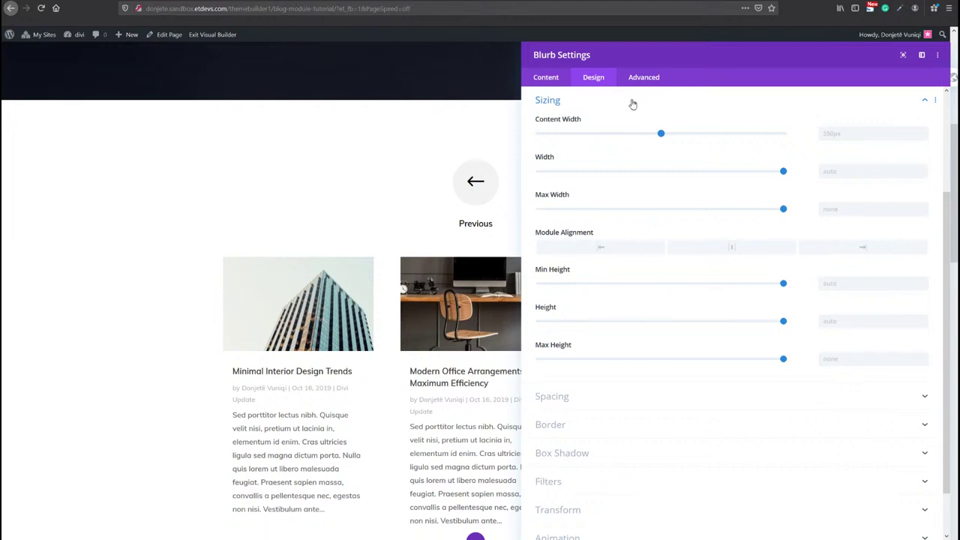
{"action": "right_click", "coordinate": [632, 103]}
{"action": "left_click", "coordinate": [624, 128]}
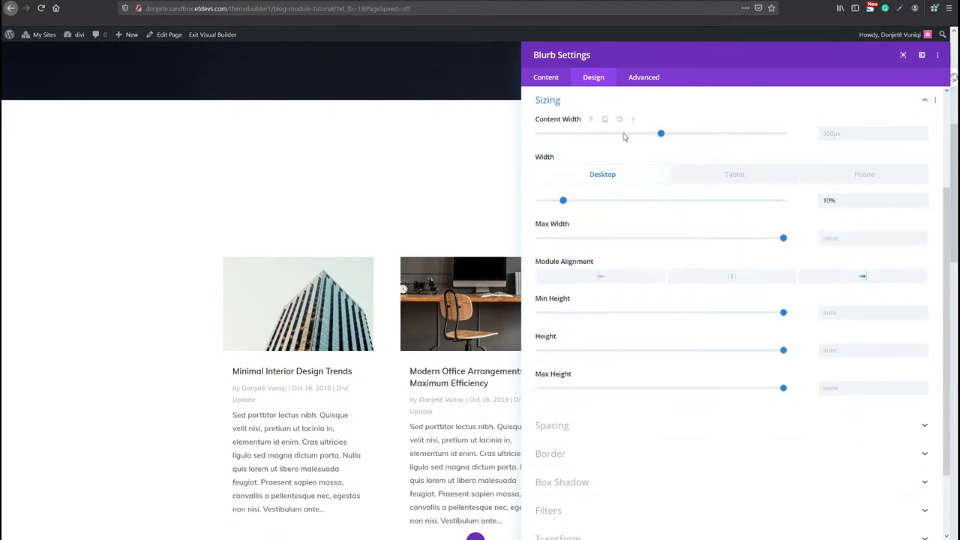
{"action": "left_click_drag", "start_coordinate": [734, 52], "coordinate": [631, 56]}
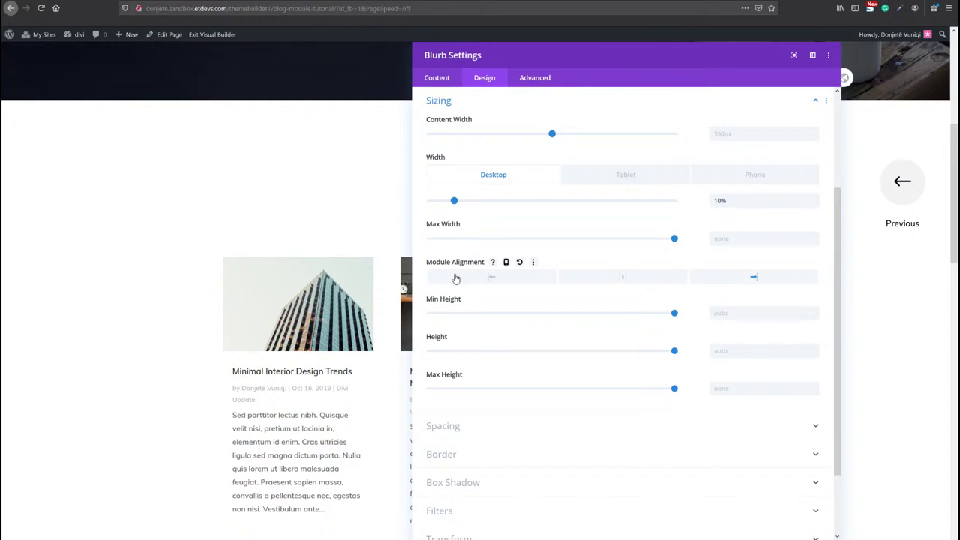
- Assign the CSS class "back-button" to the Previous blurb
{"action": "left_click", "coordinate": [524, 87]}
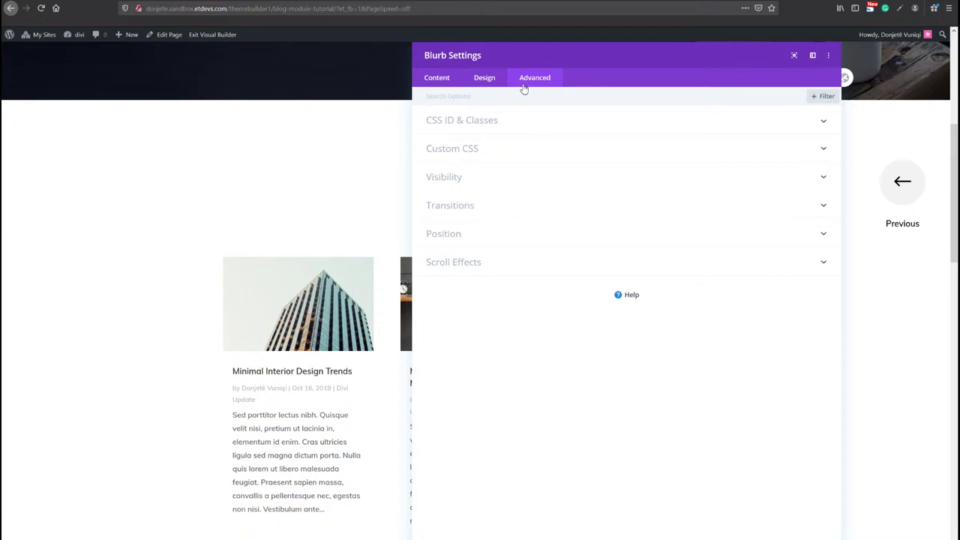
{"action": "left_click", "coordinate": [489, 121]}
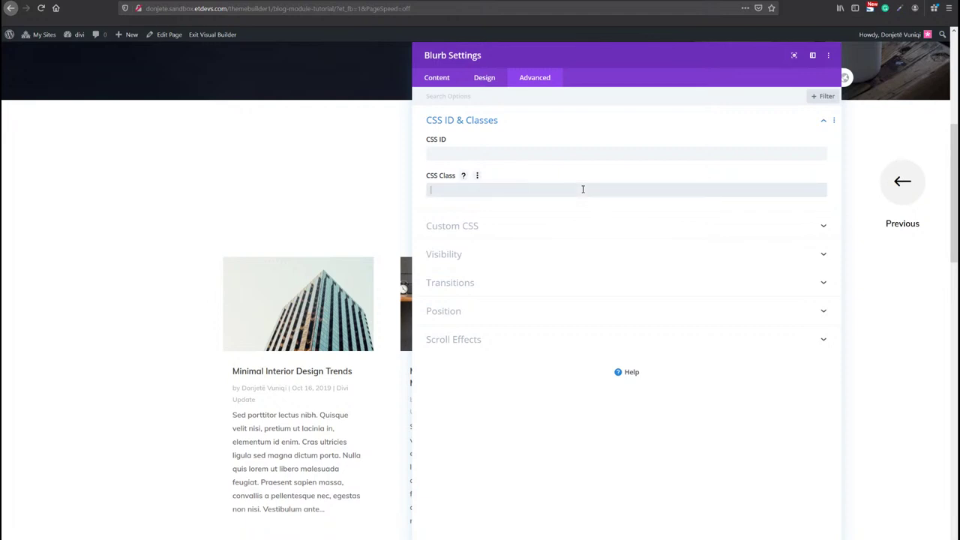
{"action": "type", "text": "ack-button"}
- Add the custom CSS "cursor: pointer;" to the Previous blurb's main element and close its settings
{"action": "left_click", "coordinate": [474, 227]}
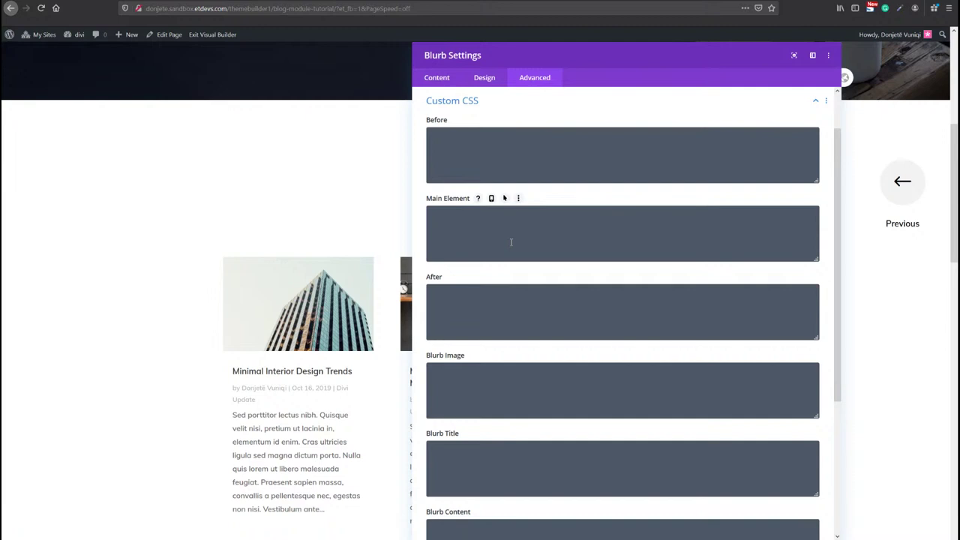
{"action": "left_click", "coordinate": [481, 241]}
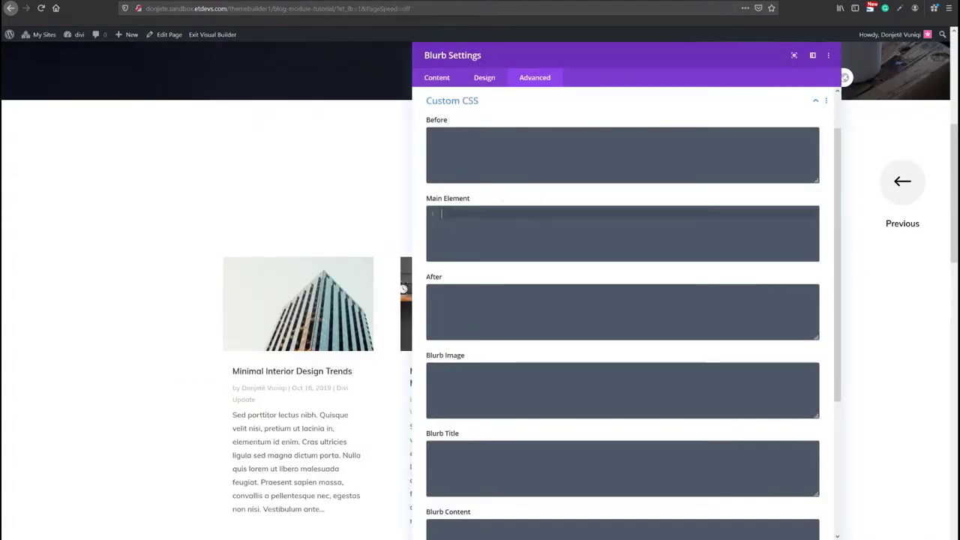
{"action": "type", "text": "cursor"}
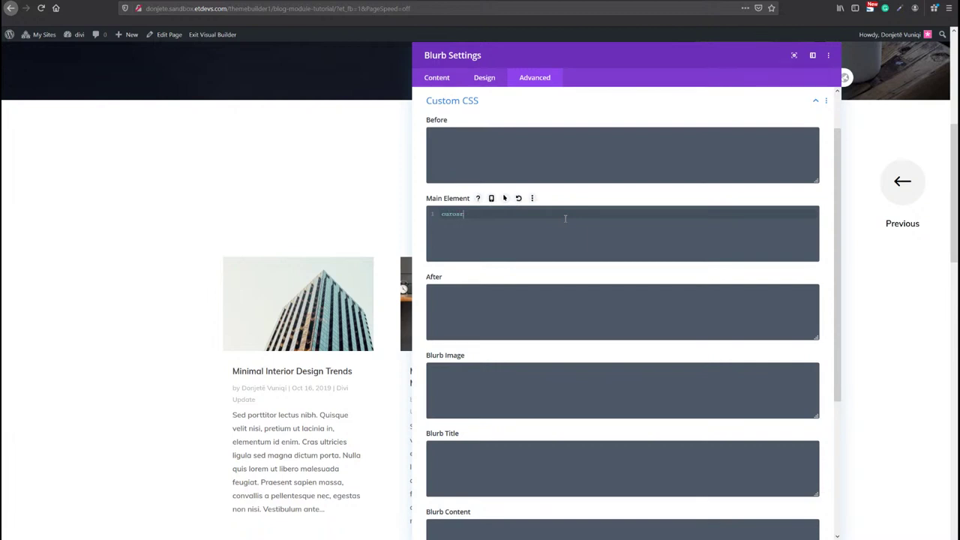
{"action": "key", "text": "ctrl+a"}
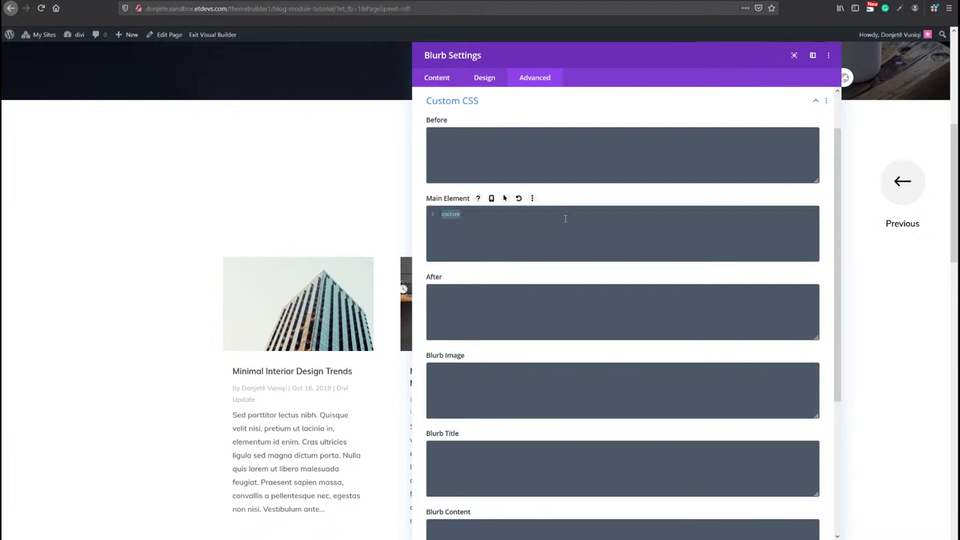
{"action": "key", "text": "BackSpace"}
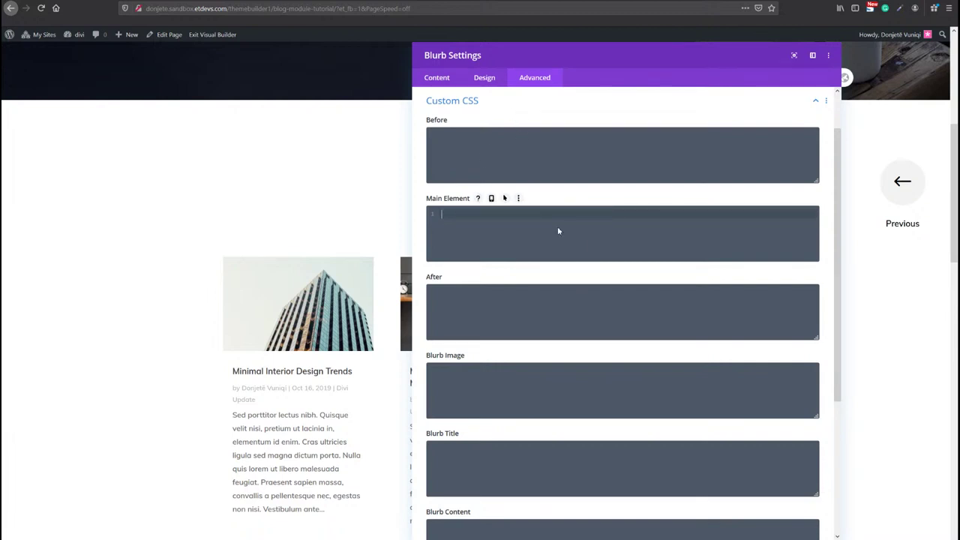
{"action": "type", "text": "cursor: pointer;"}
{"action": "key", "text": "Escape"}
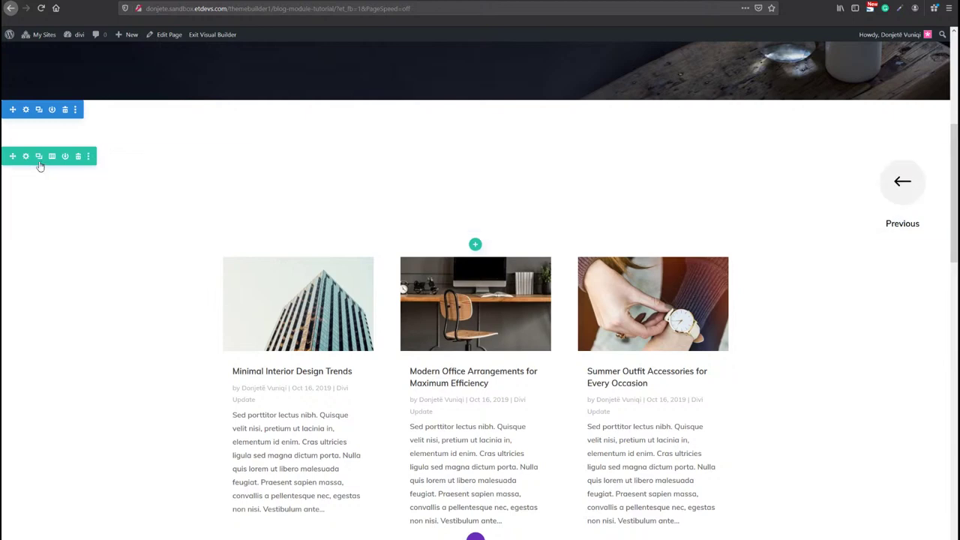
- Duplicate the full-width row holding the Previous blurb and move one of the two rows below the blog posts
{"action": "left_click", "coordinate": [39, 156]}
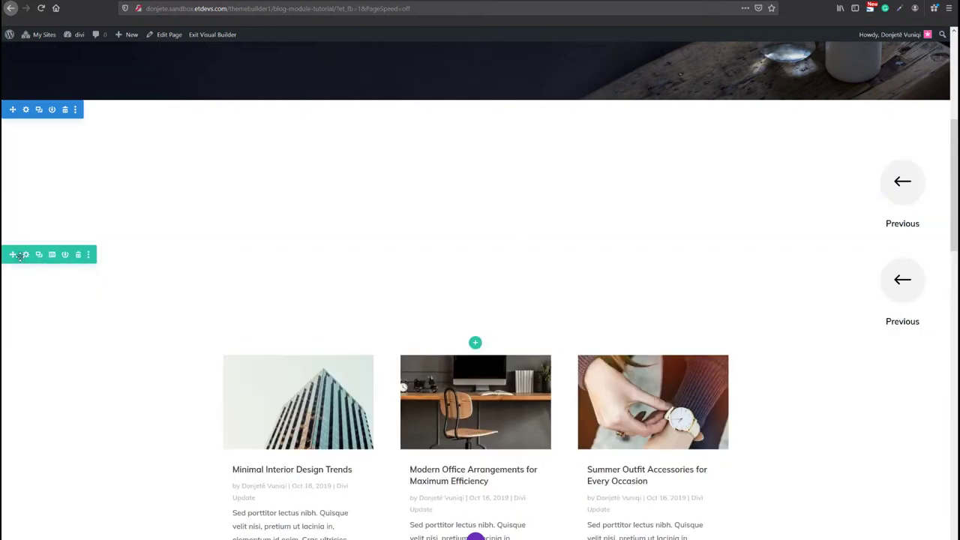
{"action": "scroll", "coordinate": [393, 383], "scroll_direction": "down", "scroll_amount": 5}
{"action": "scroll", "coordinate": [391, 380], "scroll_direction": "down", "scroll_amount": 10}
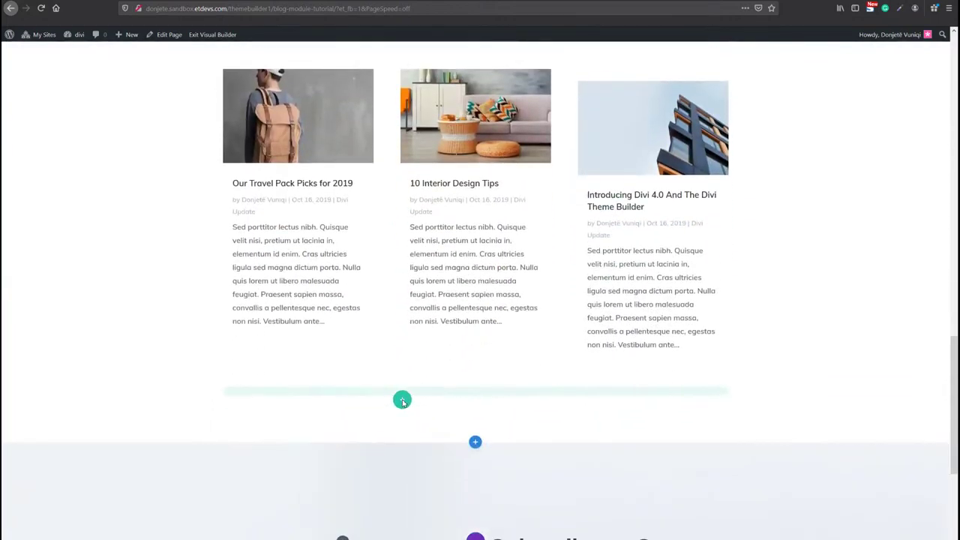
{"action": "scroll", "coordinate": [609, 285], "scroll_direction": "up", "scroll_amount": 8}
{"action": "scroll", "coordinate": [859, 394], "scroll_direction": "down", "scroll_amount": 10}
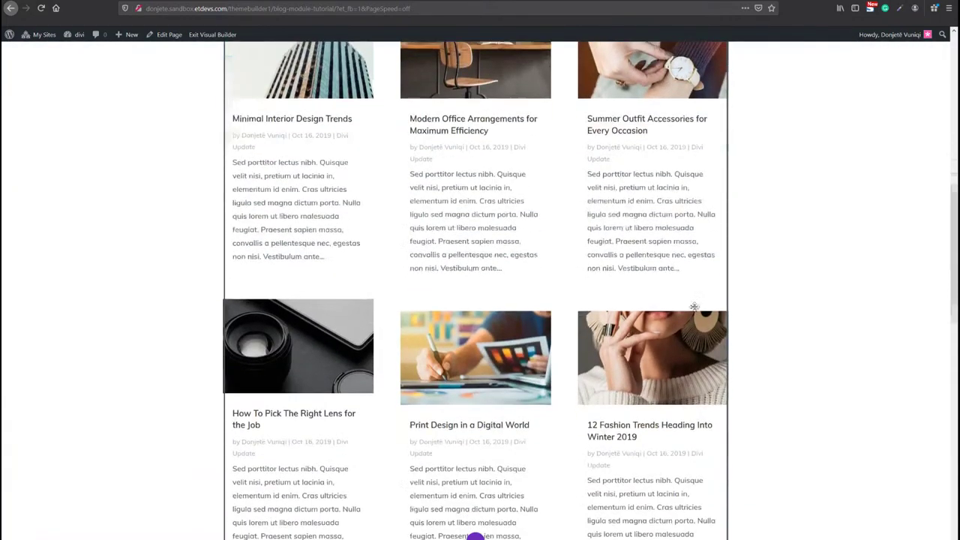
{"action": "scroll", "coordinate": [892, 399], "scroll_direction": "up", "scroll_amount": 1}
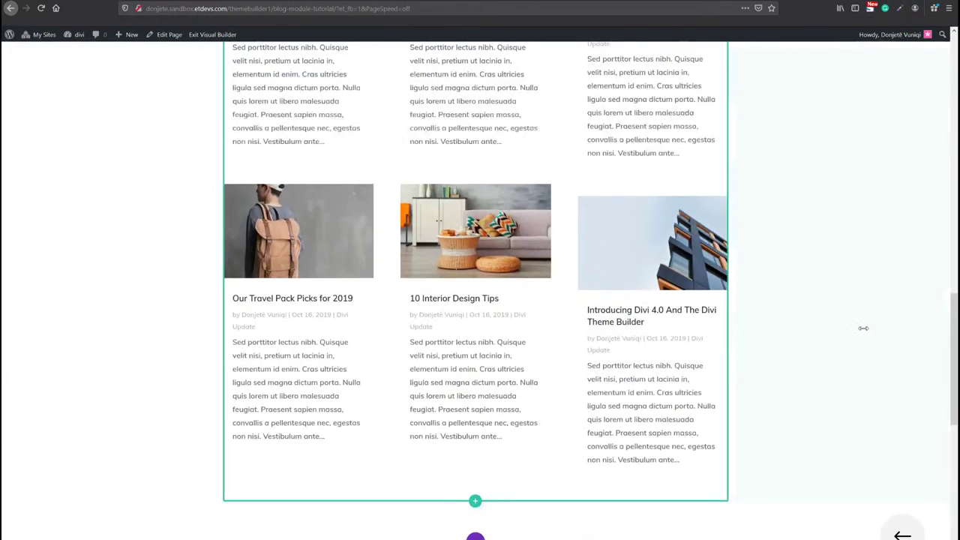
{"action": "scroll", "coordinate": [874, 355], "scroll_direction": "down", "scroll_amount": 3}
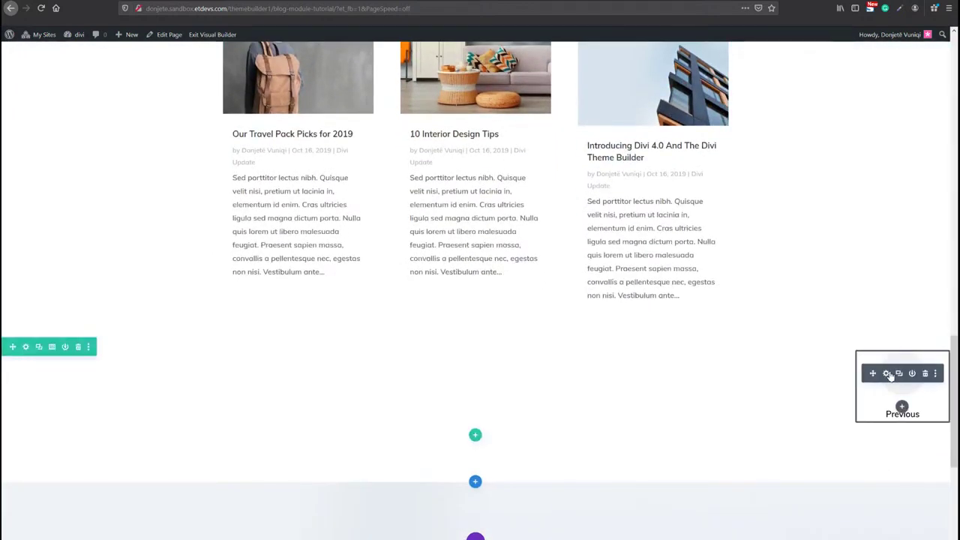
- Retitle the blurb below the blog posts "Next" and change its icon to the plain right-pointing arrow
{"action": "left_click", "coordinate": [885, 374]}
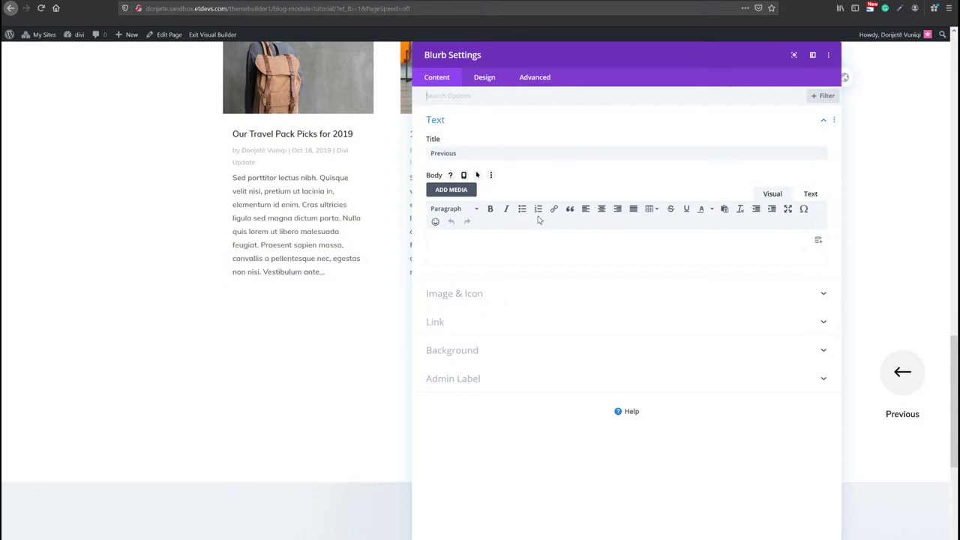
{"action": "left_click", "coordinate": [531, 150]}
{"action": "key", "text": "ctrl+a"}
{"action": "type", "text": "N"}
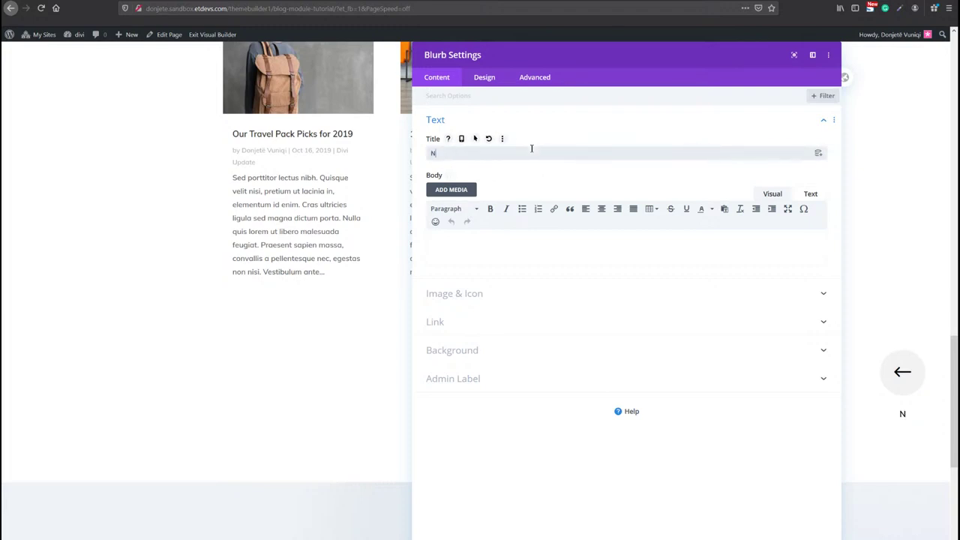
{"action": "type", "text": "ext"}
{"action": "left_click", "coordinate": [527, 297]}
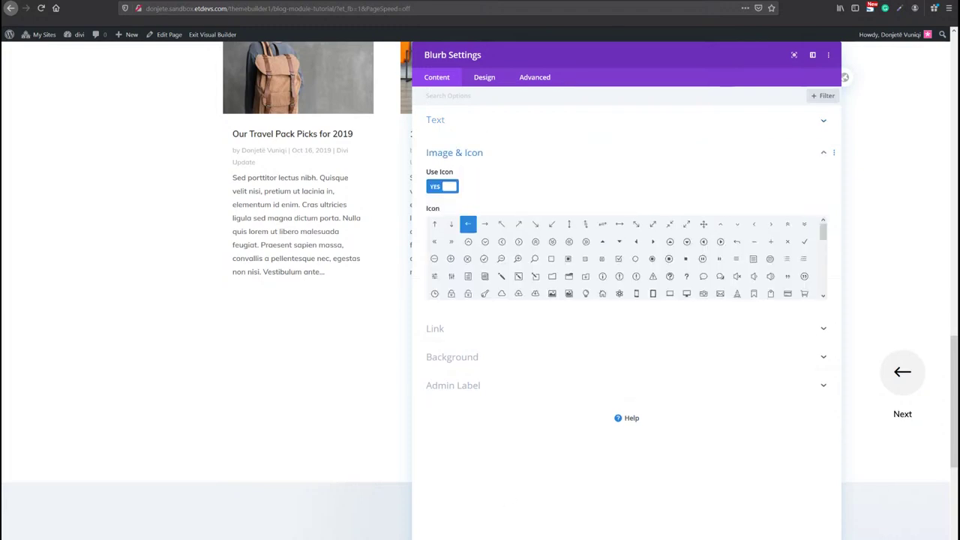
{"action": "left_click", "coordinate": [483, 226]}
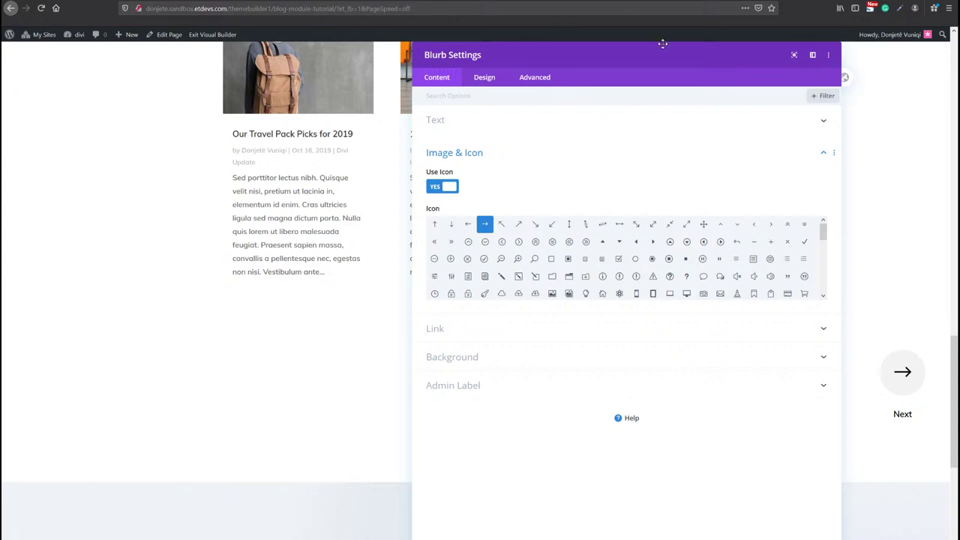
- Change the Next blurb's CSS class to "next-button" and close its settings
{"action": "left_click", "coordinate": [540, 83]}
{"action": "left_click", "coordinate": [505, 123]}
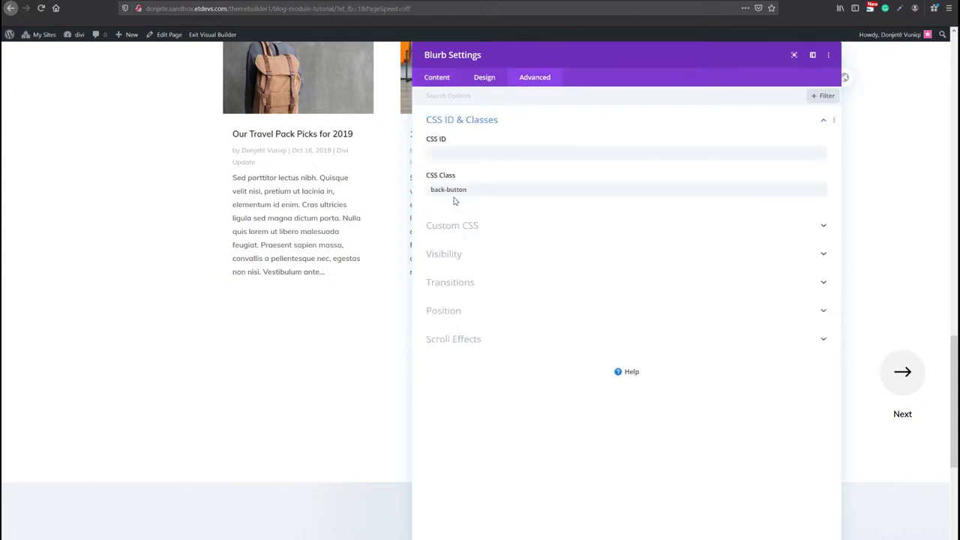
{"action": "left_click", "coordinate": [443, 191]}
{"action": "type", "text": "-"}
{"action": "left_click_drag", "start_coordinate": [444, 191], "coordinate": [425, 191]}
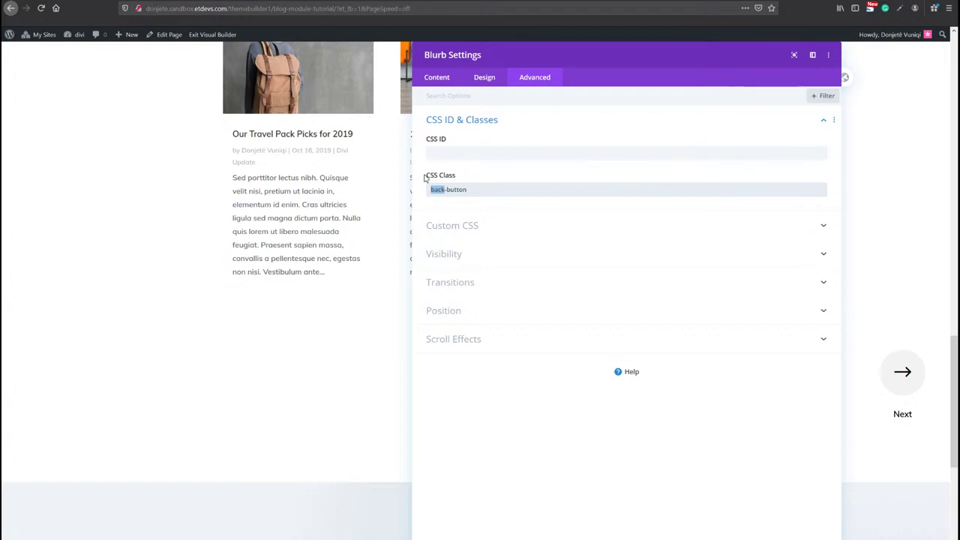
{"action": "type", "text": "next"}
{"action": "key", "text": "Escape"}
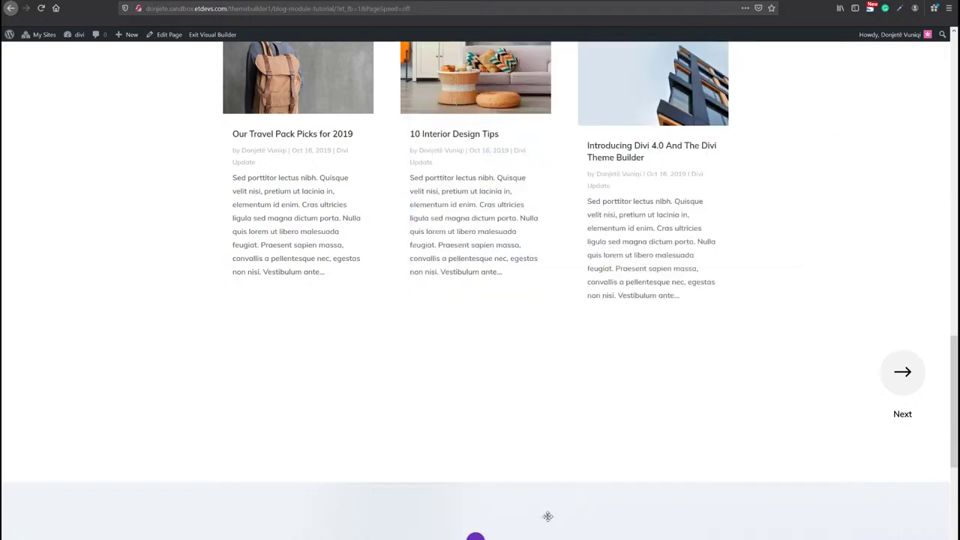
- Exit the Visual Builder and review the Previous and Next blurbs around the blog posts on the live page
{"action": "left_click", "coordinate": [475, 535]}
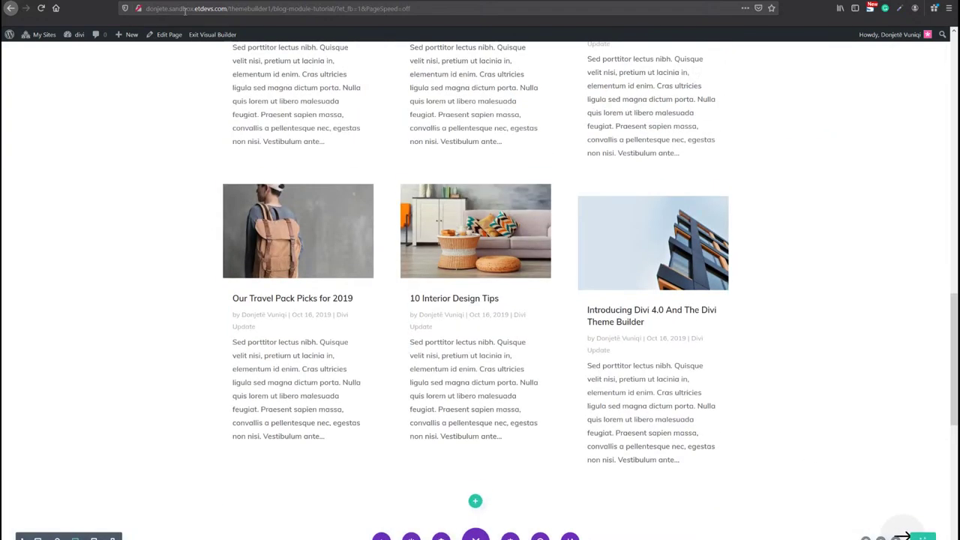
{"action": "left_click", "coordinate": [212, 35]}
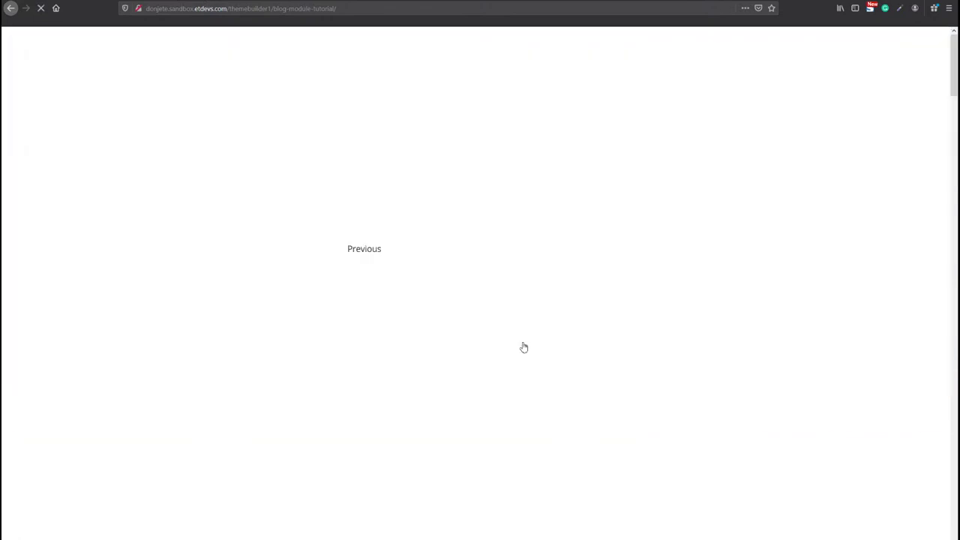
{"action": "scroll", "coordinate": [600, 292], "scroll_direction": "down", "scroll_amount": 2}
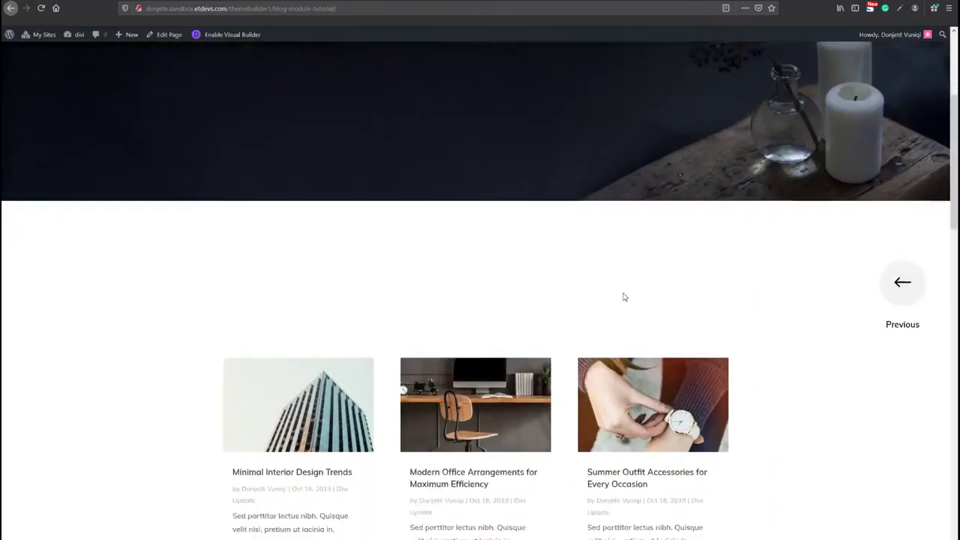
{"action": "scroll", "coordinate": [622, 297], "scroll_direction": "down", "scroll_amount": 12}
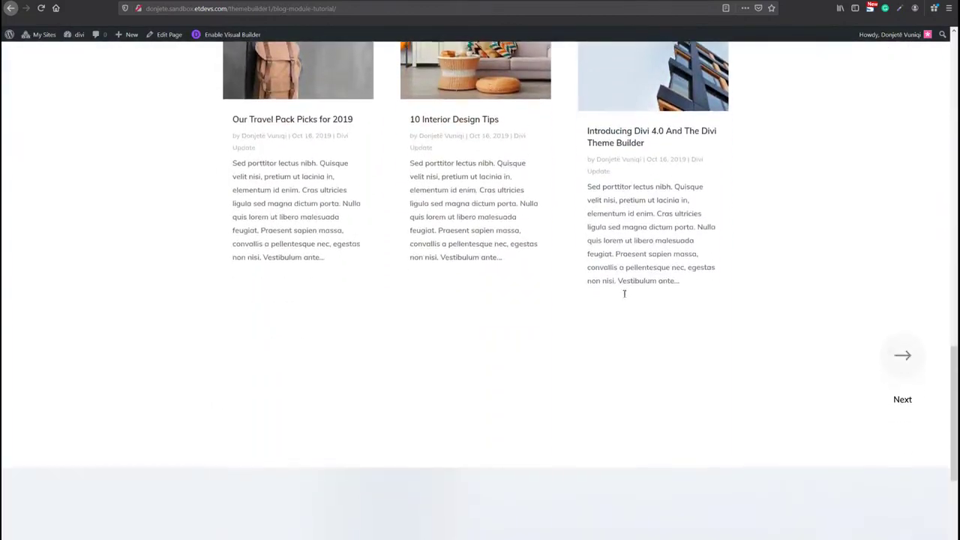
{"action": "scroll", "coordinate": [649, 288], "scroll_direction": "up", "scroll_amount": 11}
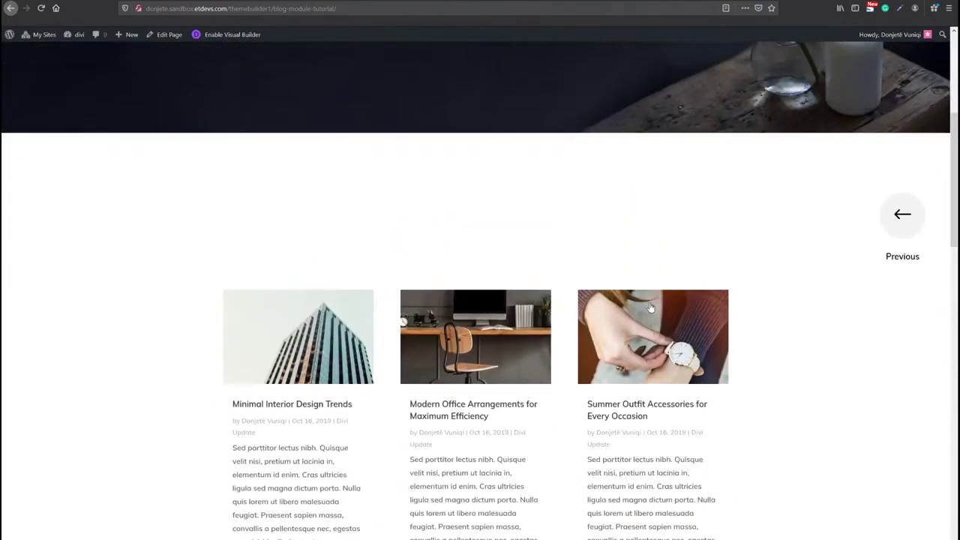
{"action": "scroll", "coordinate": [650, 307], "scroll_direction": "down", "scroll_amount": 3}
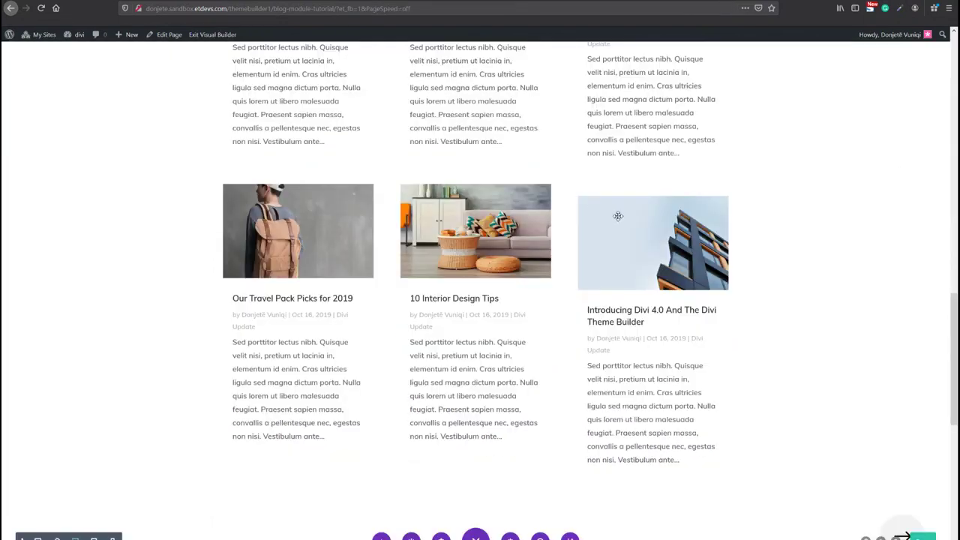
- Set both the width and the max width of the row holding the blog posts to 100%
{"action": "scroll", "coordinate": [618, 216], "scroll_direction": "up", "scroll_amount": 5}
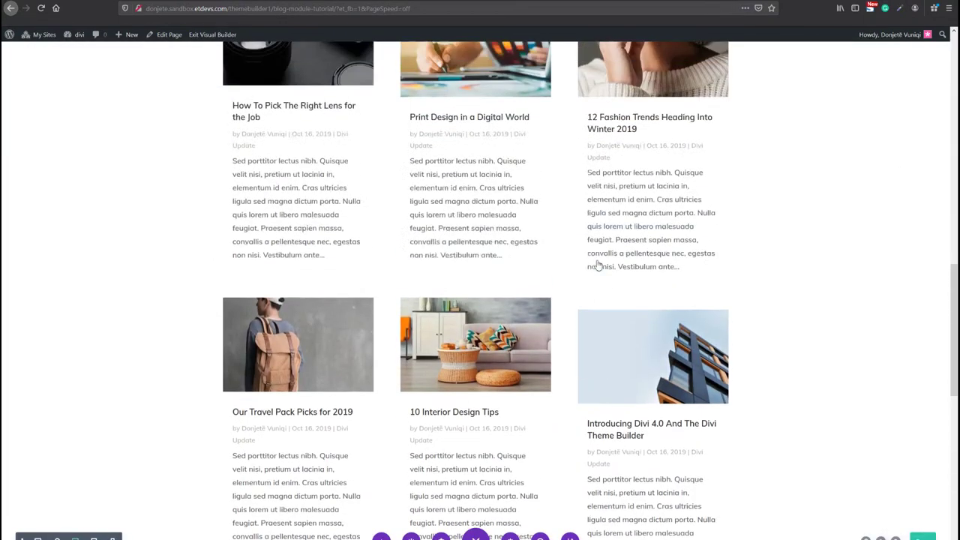
{"action": "scroll", "coordinate": [419, 221], "scroll_direction": "up", "scroll_amount": 5}
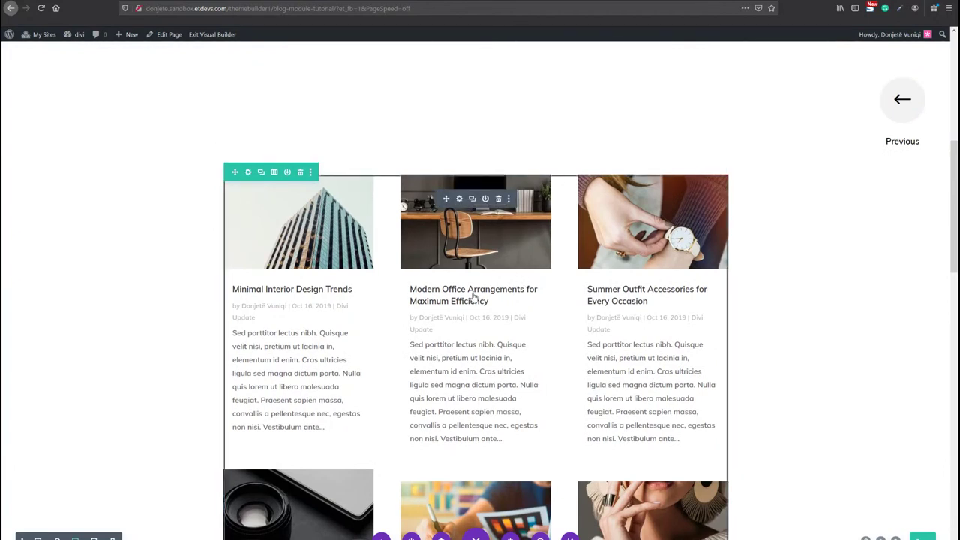
{"action": "left_click", "coordinate": [248, 173]}
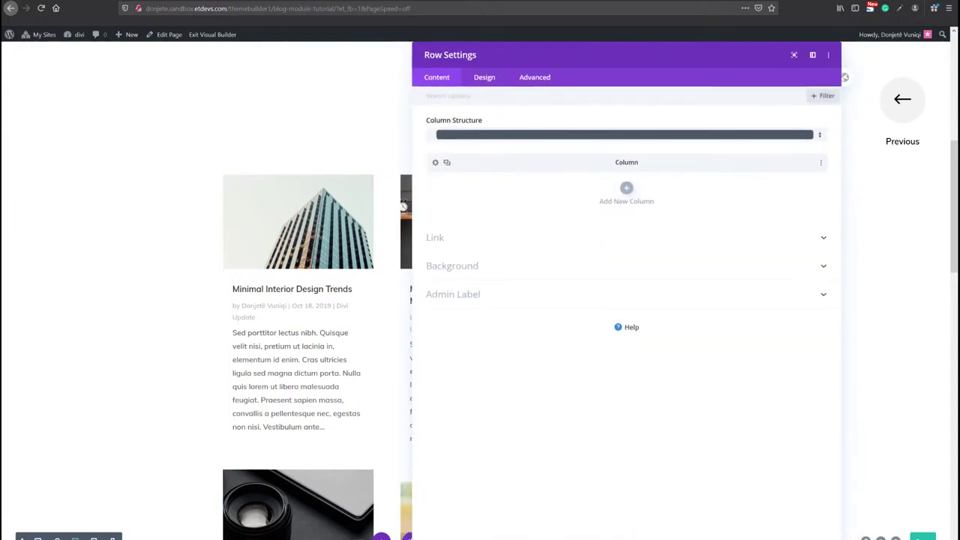
{"action": "left_click", "coordinate": [484, 77]}
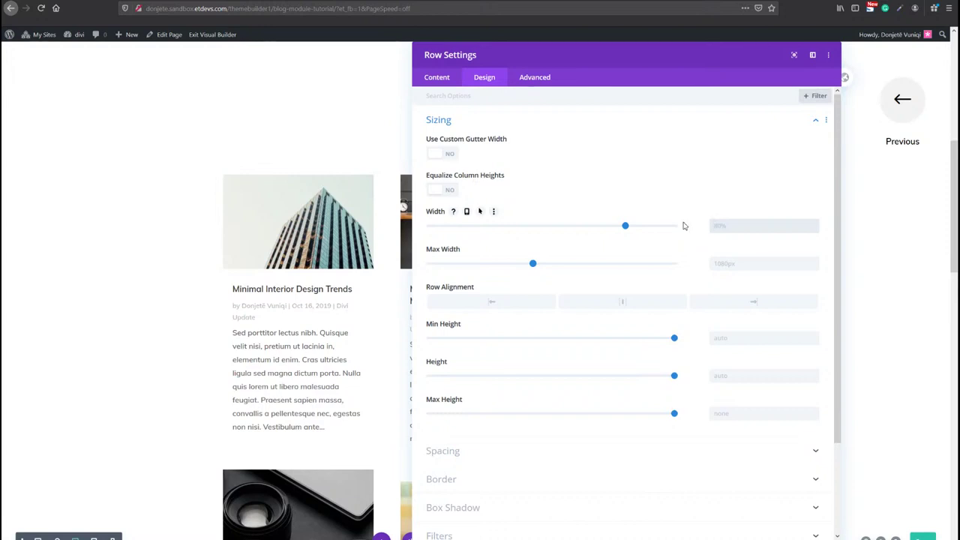
{"action": "type", "text": "00%"}
{"action": "key", "text": "Tab"}
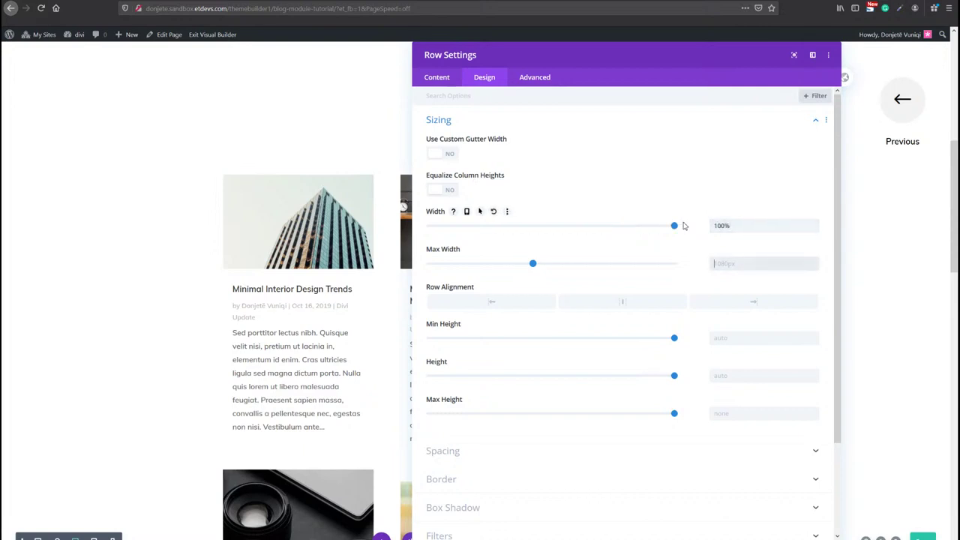
{"action": "type", "text": "100"}
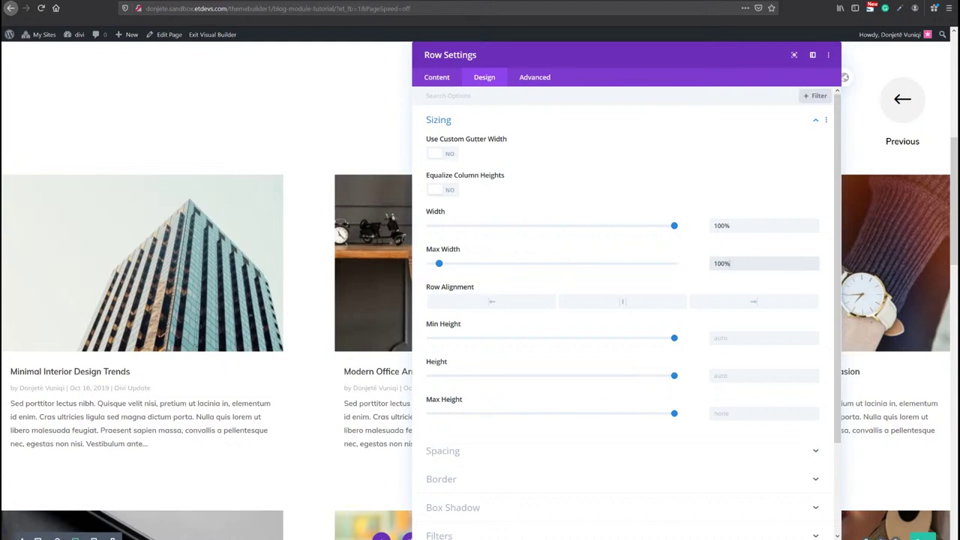
{"action": "key", "text": "ctrl+a"}
- Set the blog row's horizontal and vertical overflow to Hidden and close the row settings
{"action": "left_click", "coordinate": [534, 77]}
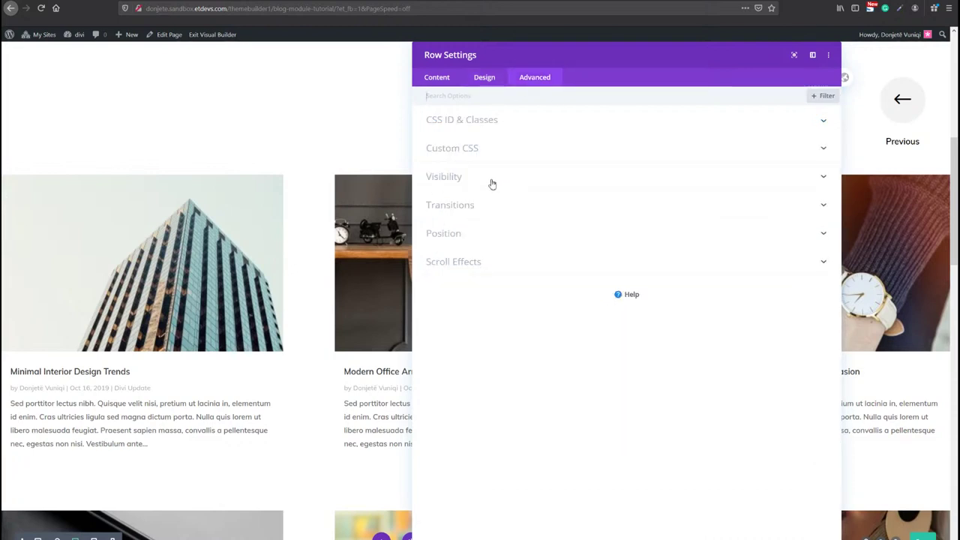
{"action": "left_click", "coordinate": [482, 185]}
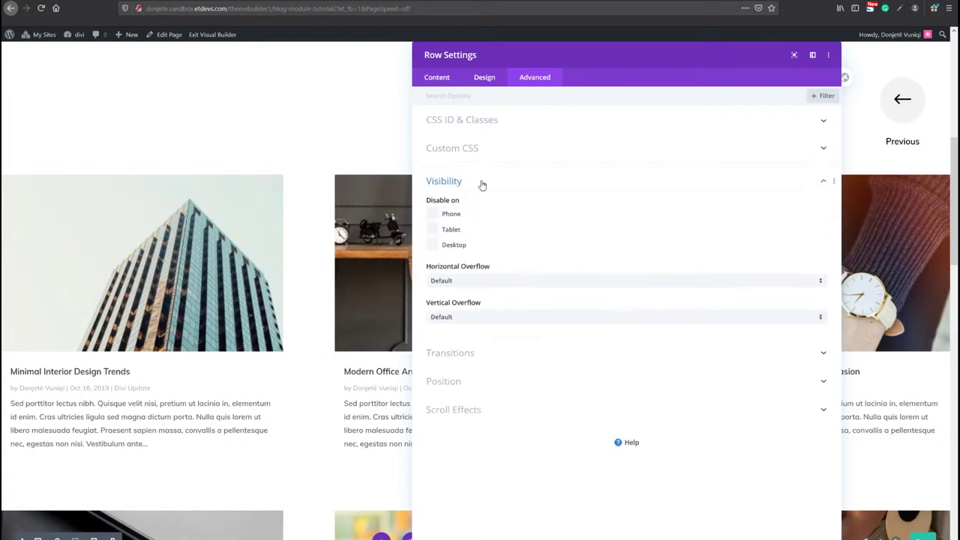
{"action": "left_click", "coordinate": [476, 282]}
{"action": "left_click", "coordinate": [468, 339]}
{"action": "left_click", "coordinate": [479, 317]}
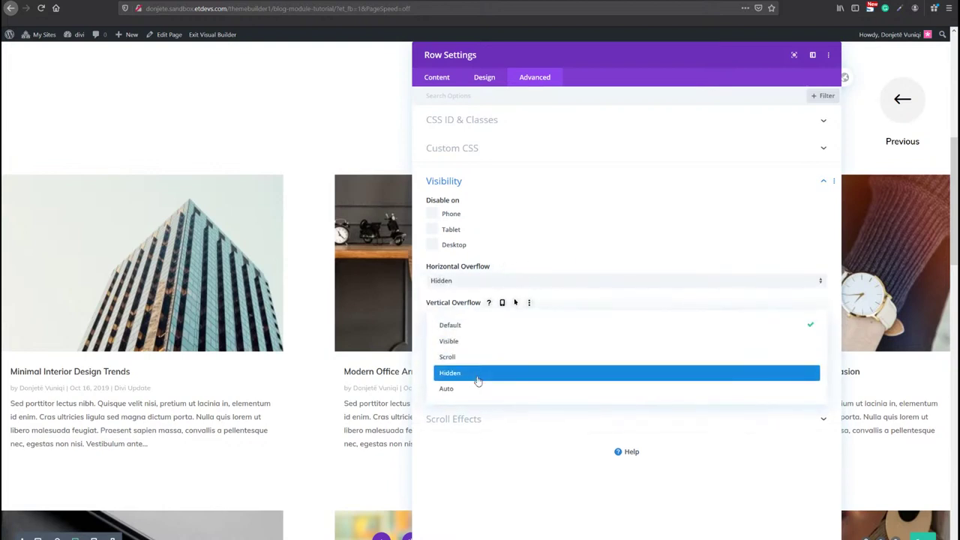
{"action": "left_click", "coordinate": [478, 377]}
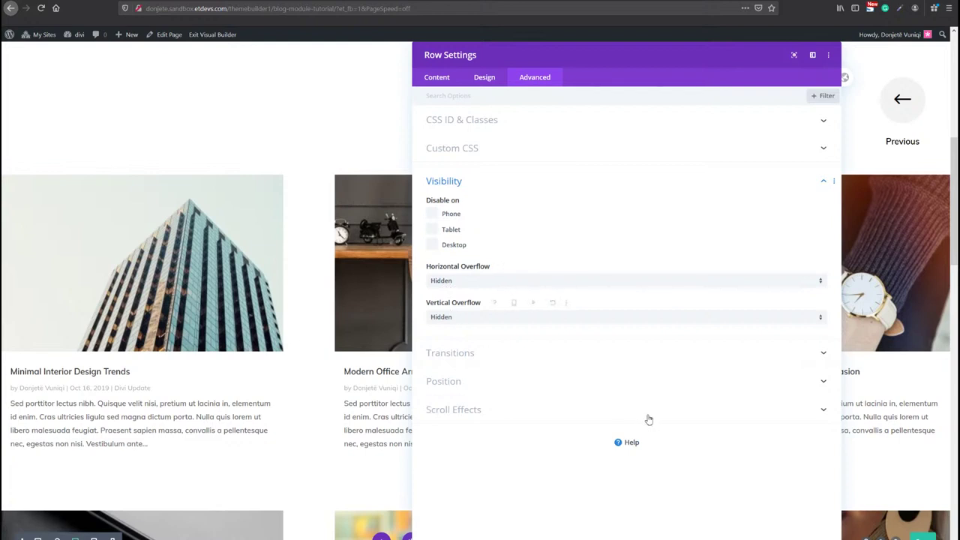
{"action": "key", "text": "Escape"}
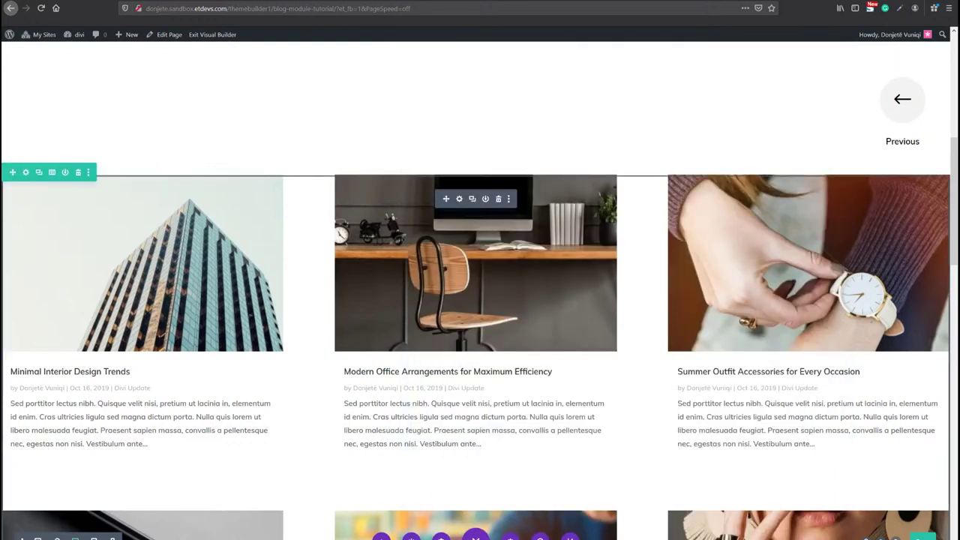
- Turn off pagination for the blog module and keep its post count at 15
{"action": "left_click", "coordinate": [459, 199]}
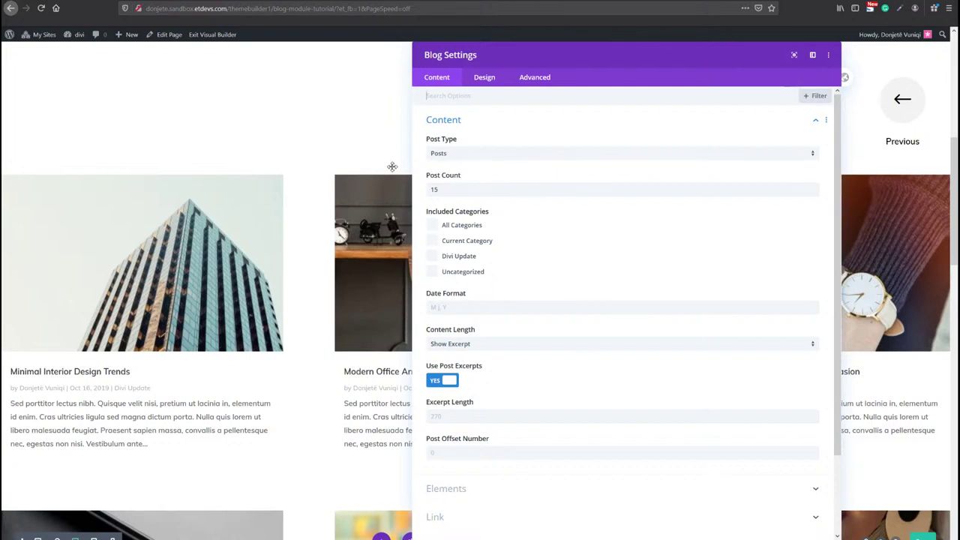
{"action": "scroll", "coordinate": [475, 426], "scroll_direction": "down", "scroll_amount": 2}
{"action": "left_click", "coordinate": [475, 425]}
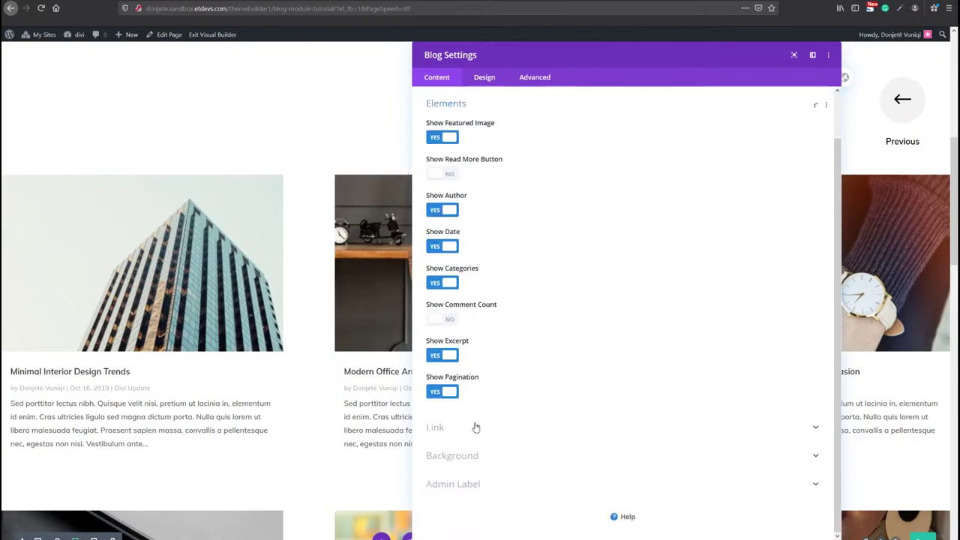
{"action": "left_click", "coordinate": [442, 391]}
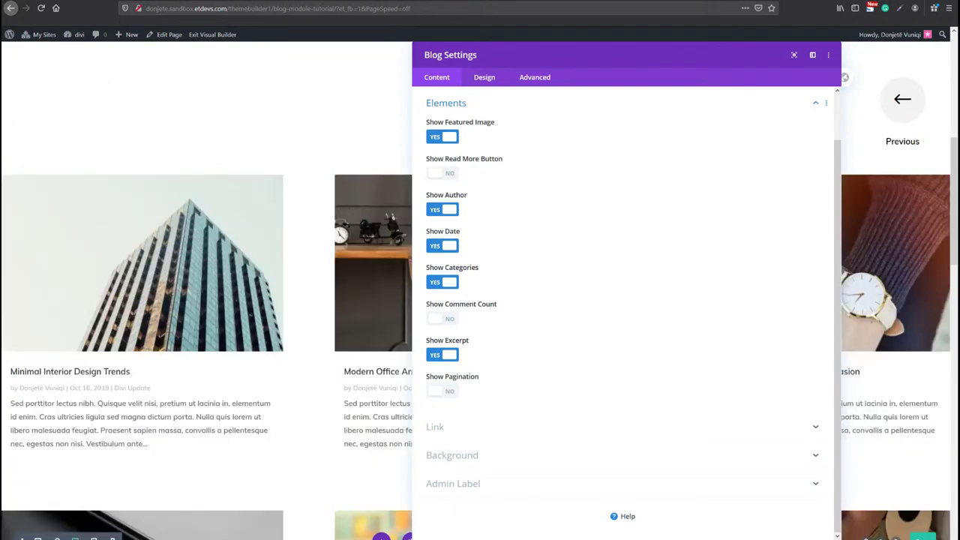
{"action": "scroll", "coordinate": [595, 195], "scroll_direction": "up", "scroll_amount": 3}
{"action": "left_click", "coordinate": [518, 122]}
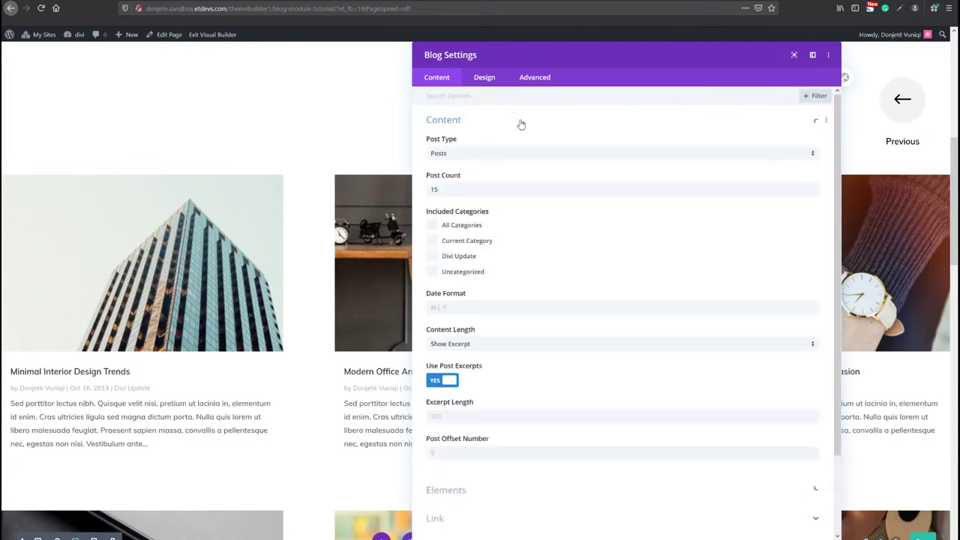
{"action": "double_click", "coordinate": [436, 192]}
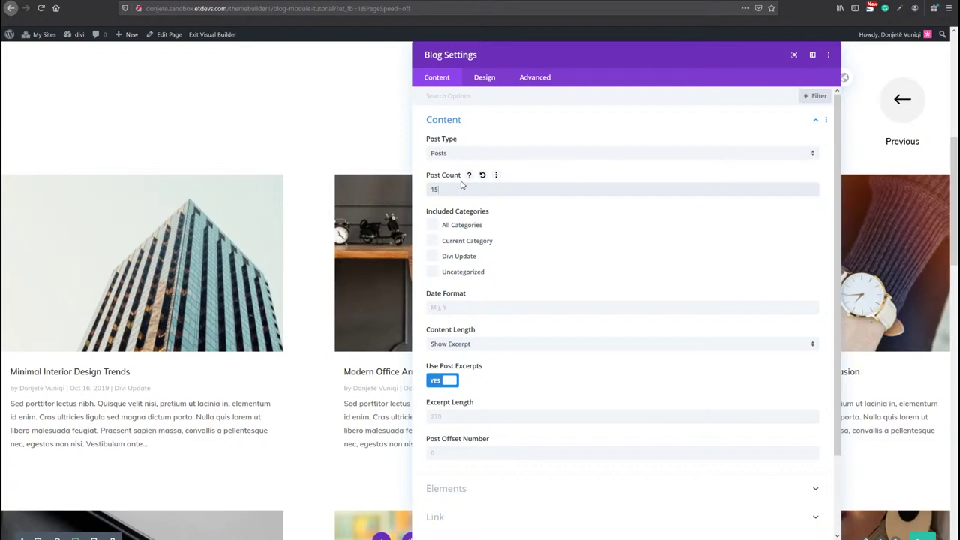
- Switch the blog module's layout to Fullwidth
{"action": "left_click", "coordinate": [483, 78]}
{"action": "left_click", "coordinate": [461, 121]}
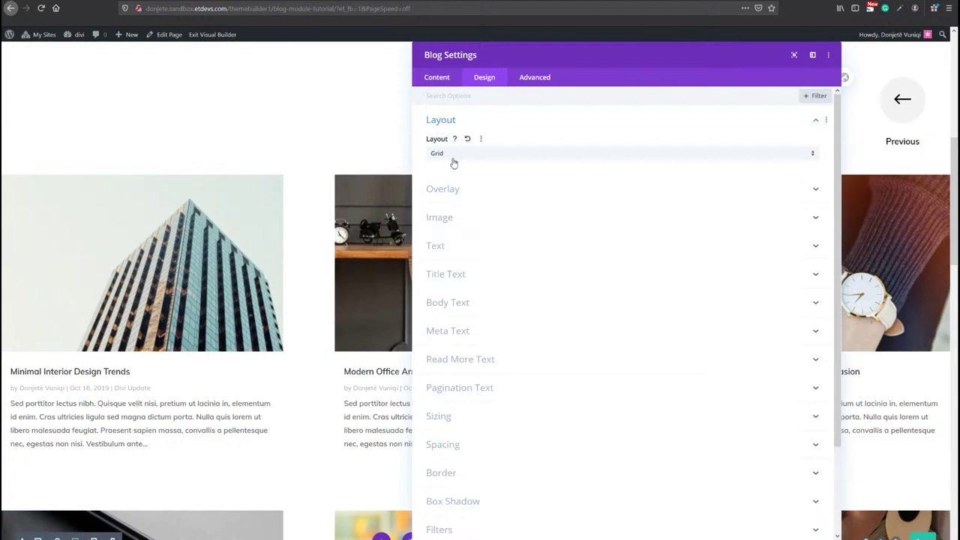
{"action": "left_click", "coordinate": [455, 159]}
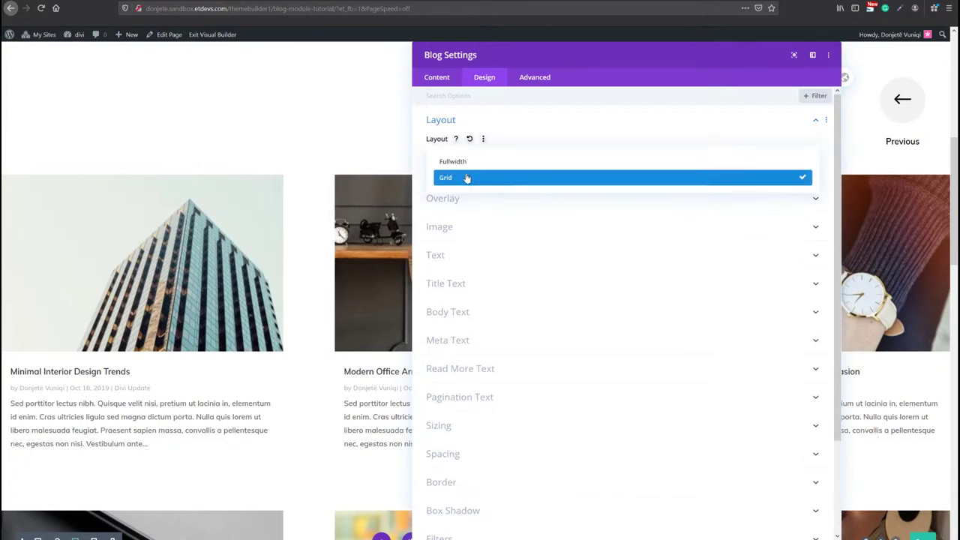
{"action": "left_click", "coordinate": [463, 167]}
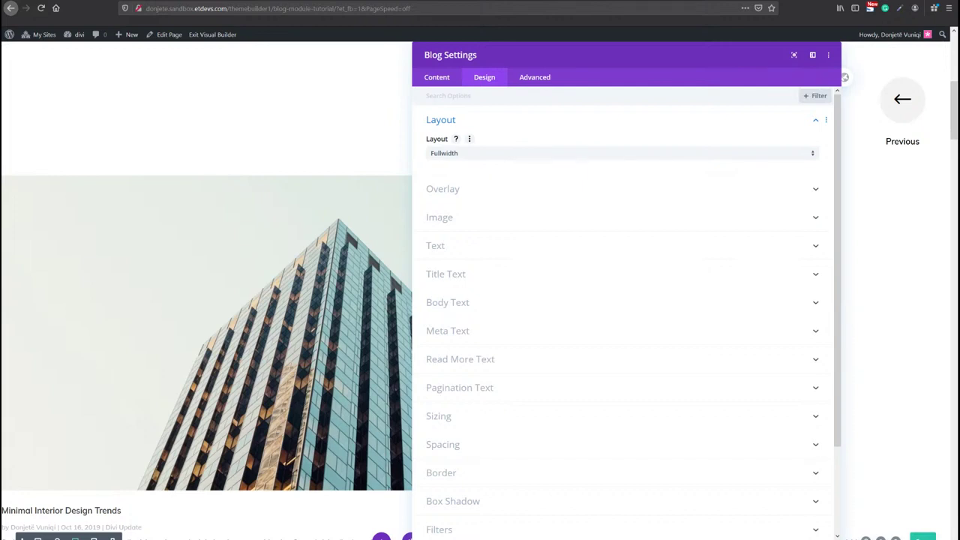
{"action": "left_click", "coordinate": [482, 193]}
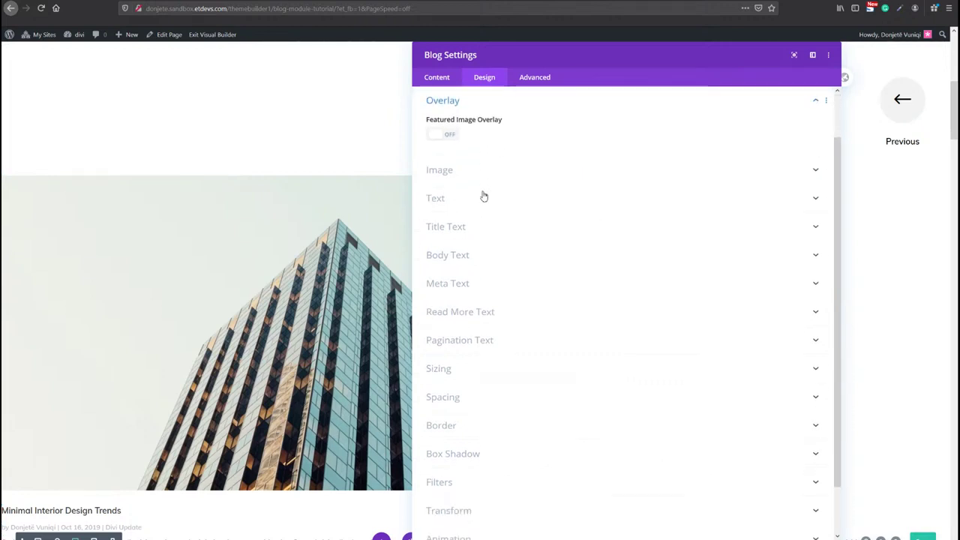
{"action": "right_click", "coordinate": [494, 117]}
{"action": "left_click", "coordinate": [476, 133]}
- Give the blog module the CSS class "blog-module"
{"action": "left_click", "coordinate": [527, 79]}
{"action": "left_click", "coordinate": [480, 131]}
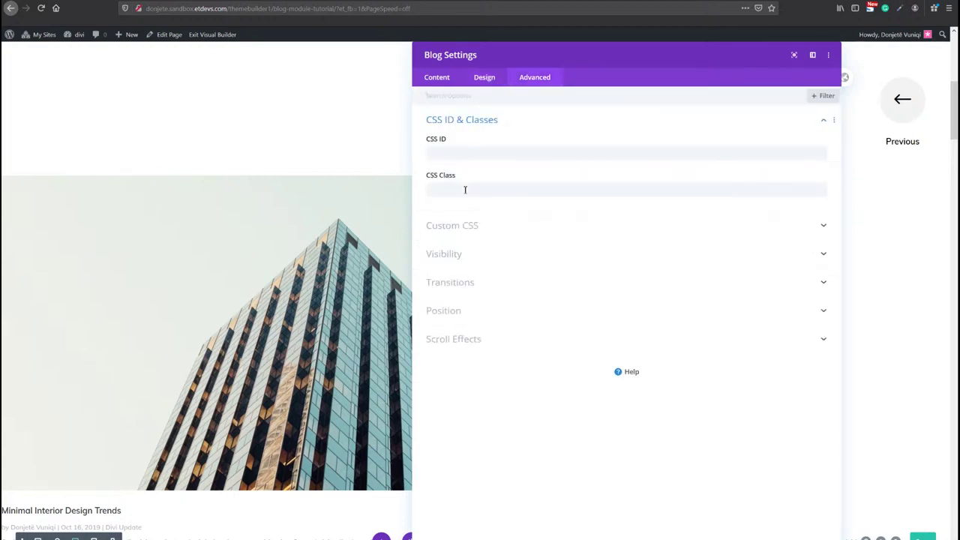
{"action": "left_click", "coordinate": [466, 190]}
{"action": "type", "text": "blog-module"}
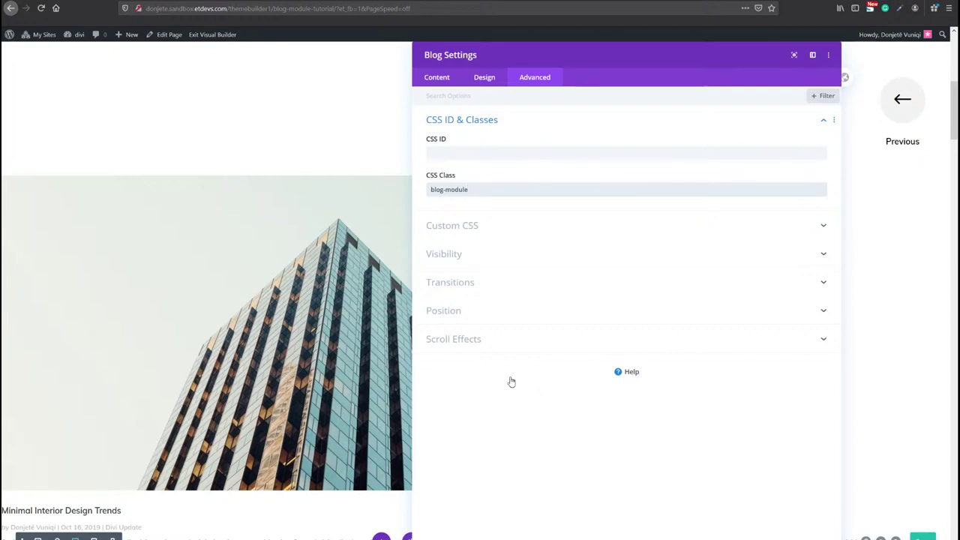
- Add the custom CSS "margin-bottom: 50px;" to the blog module's Post Meta element and close the module settings
{"action": "left_click", "coordinate": [490, 225]}
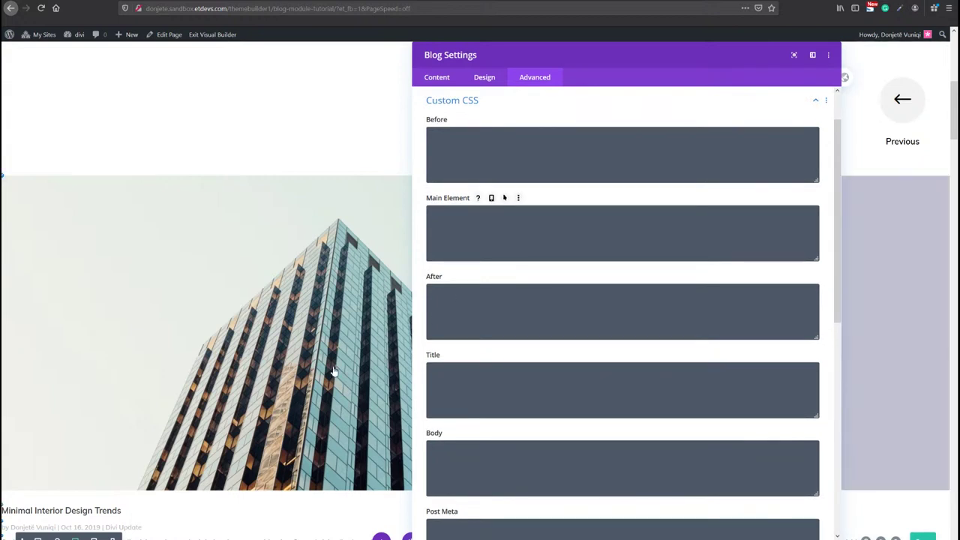
{"action": "scroll", "coordinate": [334, 372], "scroll_direction": "down", "scroll_amount": 1}
{"action": "scroll", "coordinate": [334, 371], "scroll_direction": "down", "scroll_amount": 3}
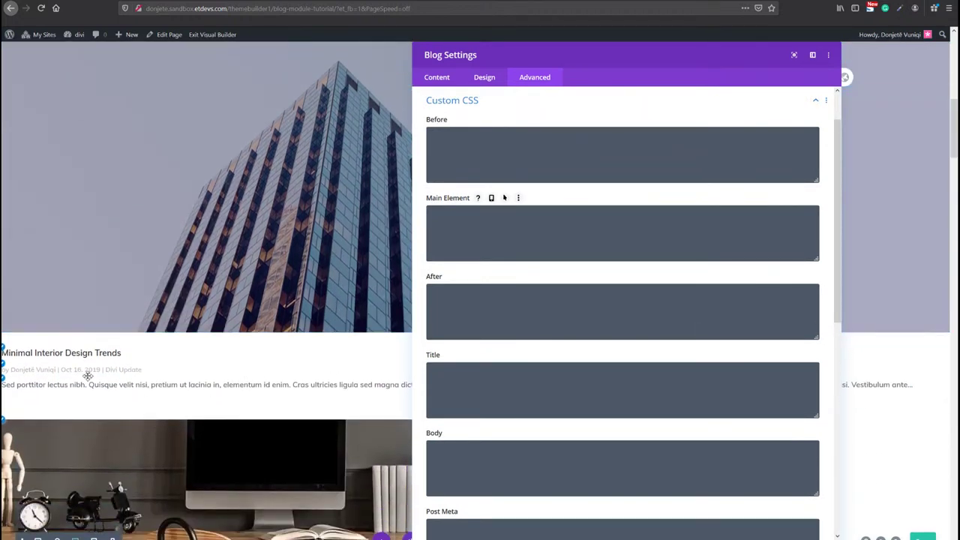
{"action": "scroll", "coordinate": [529, 435], "scroll_direction": "down", "scroll_amount": 5}
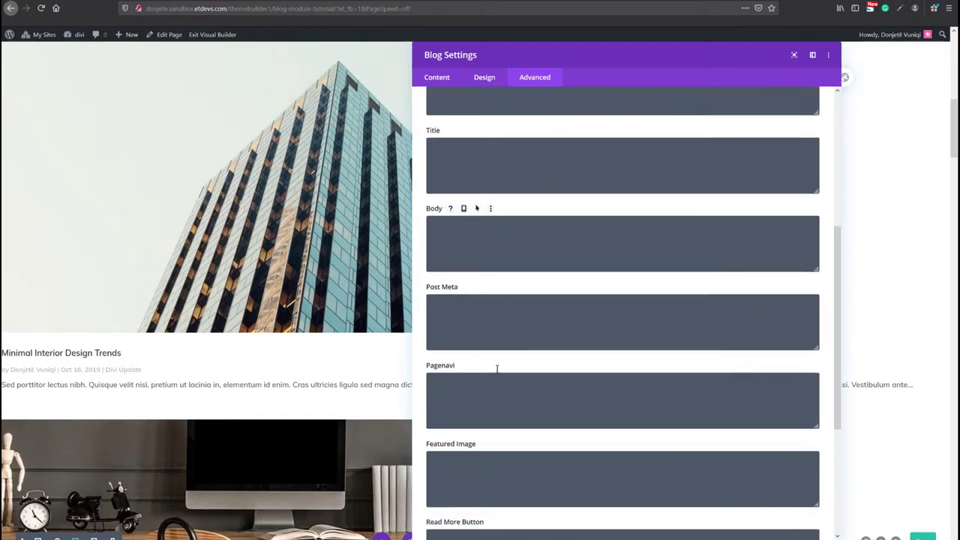
{"action": "left_click", "coordinate": [479, 333]}
{"action": "type", "text": "margin-"}
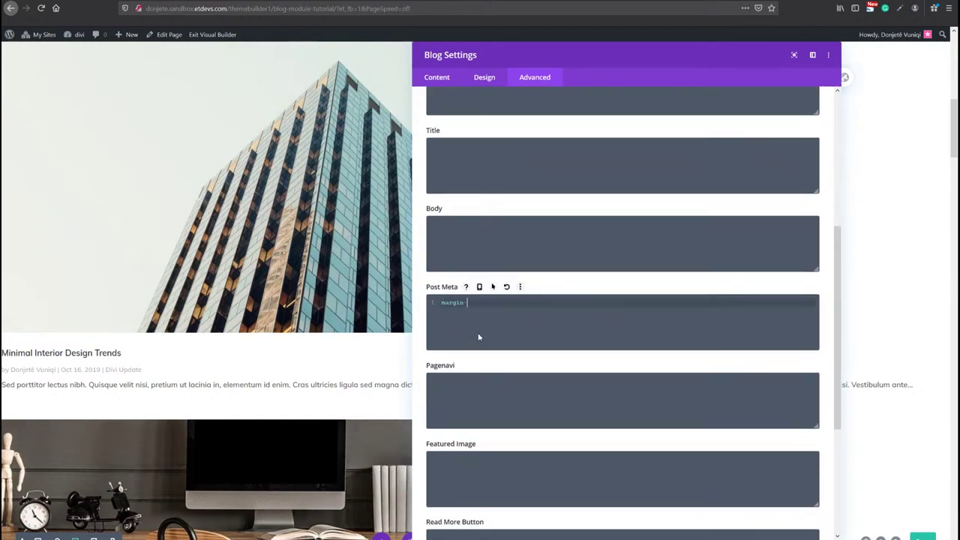
{"action": "type", "text": "bottom: 50px;"}
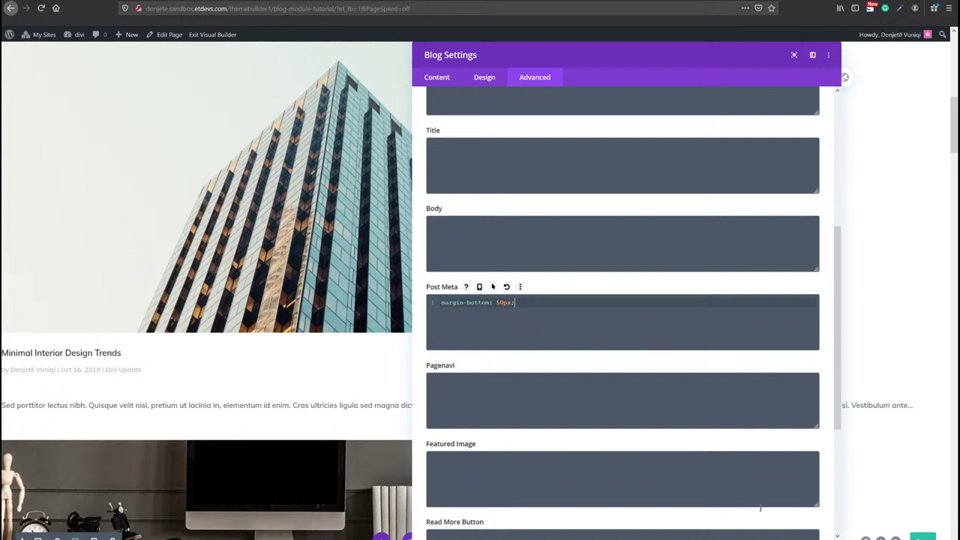
{"action": "key", "text": "Escape"}
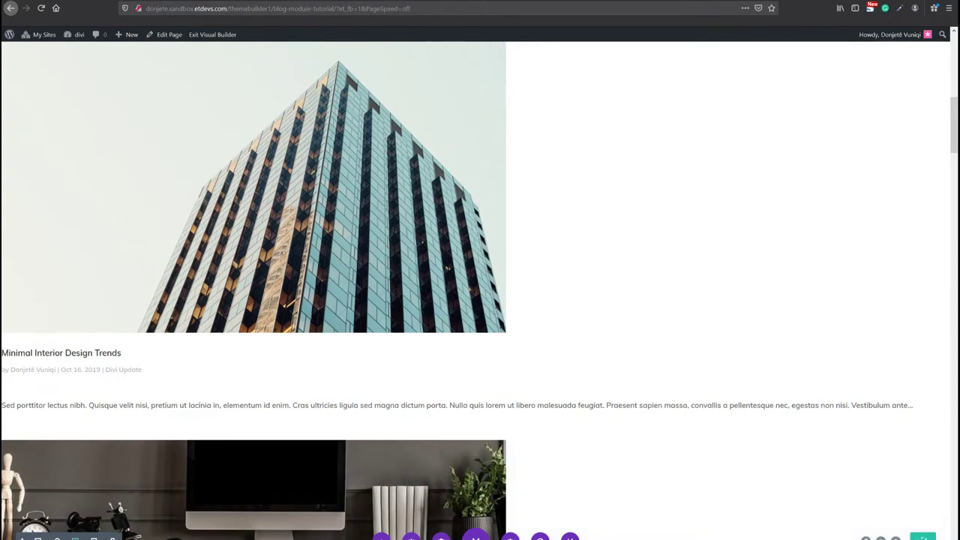
- Insert a Code module directly below the blog module, after the last blog post
{"action": "scroll", "coordinate": [545, 236], "scroll_direction": "down", "scroll_amount": 2}
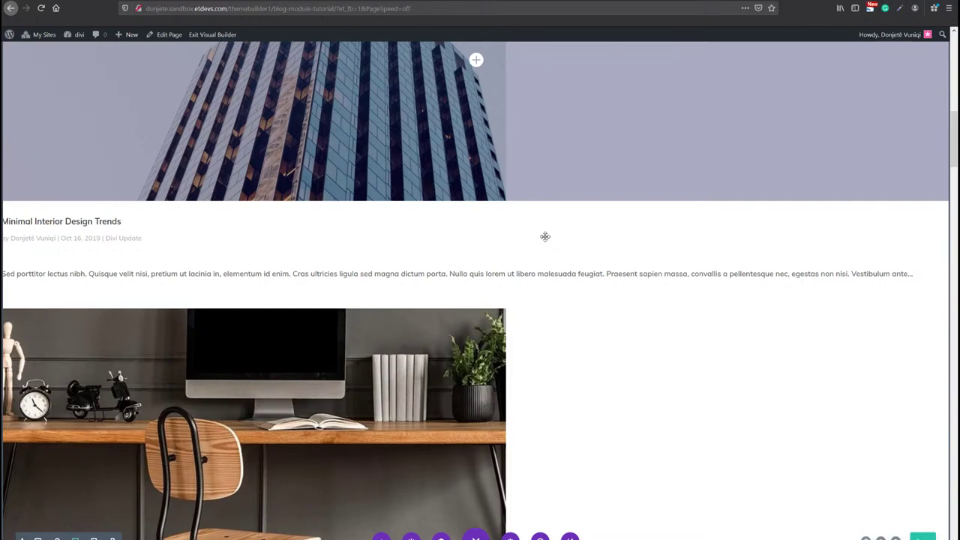
{"action": "scroll", "coordinate": [662, 259], "scroll_direction": "down", "scroll_amount": 5}
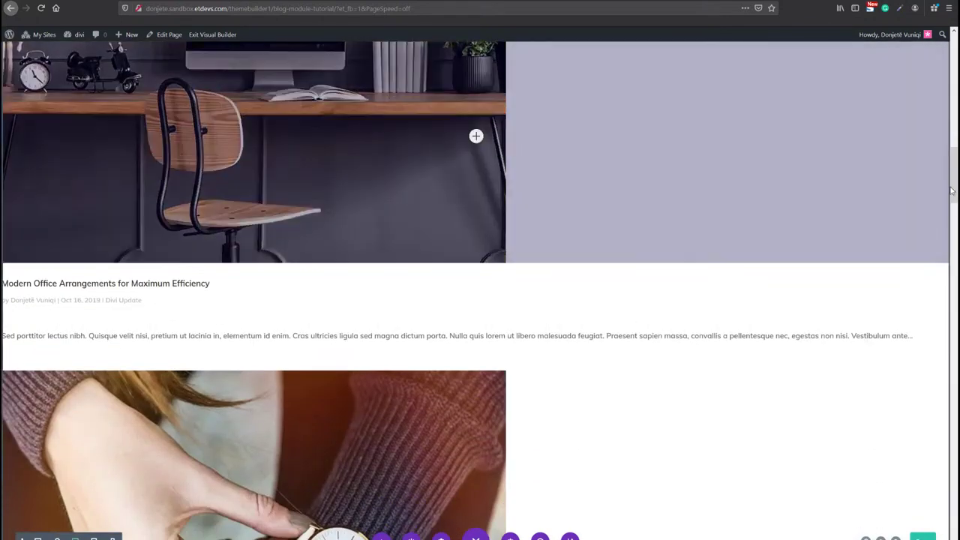
{"action": "left_click_drag", "start_coordinate": [950, 191], "coordinate": [925, 493]}
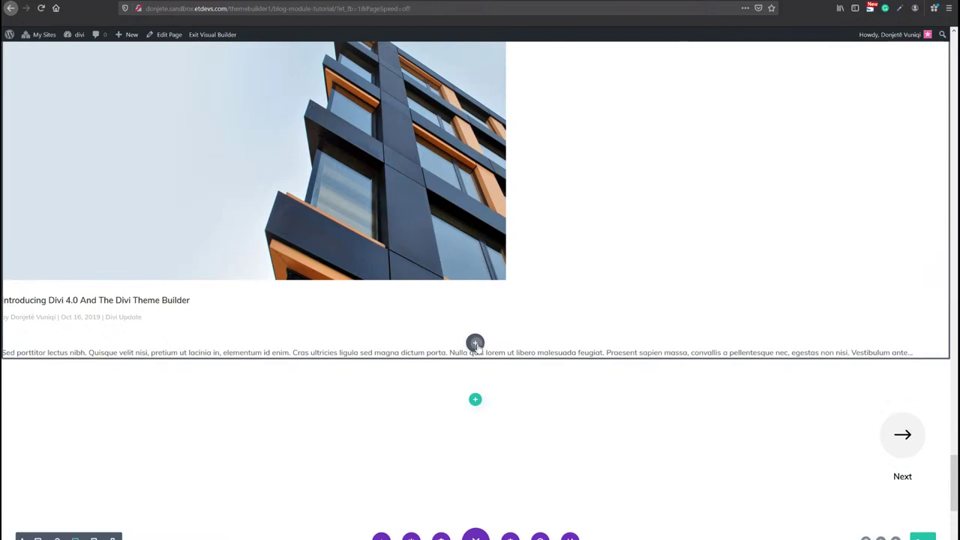
{"action": "left_click", "coordinate": [476, 342]}
{"action": "type", "text": "code"}
{"action": "key", "text": "Return"}
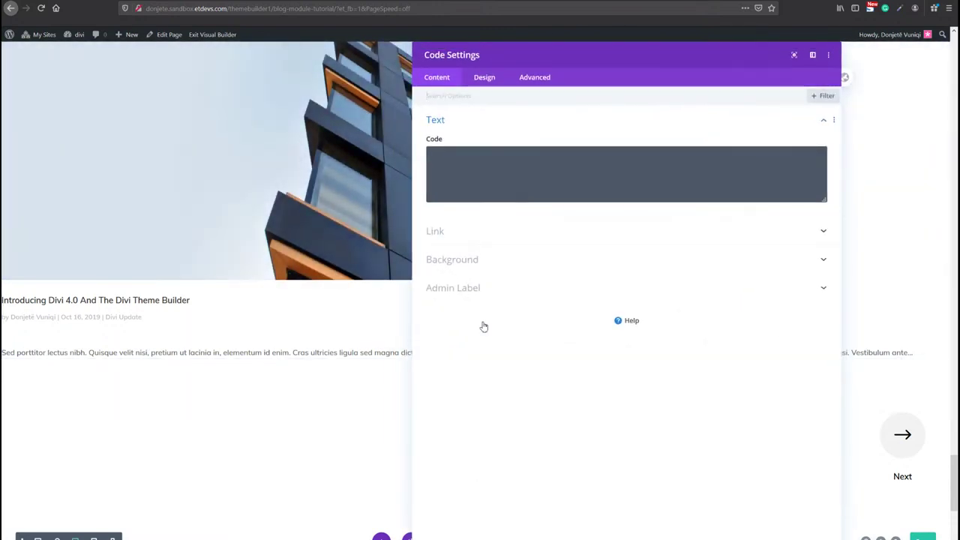
{"action": "left_click", "coordinate": [529, 173]}
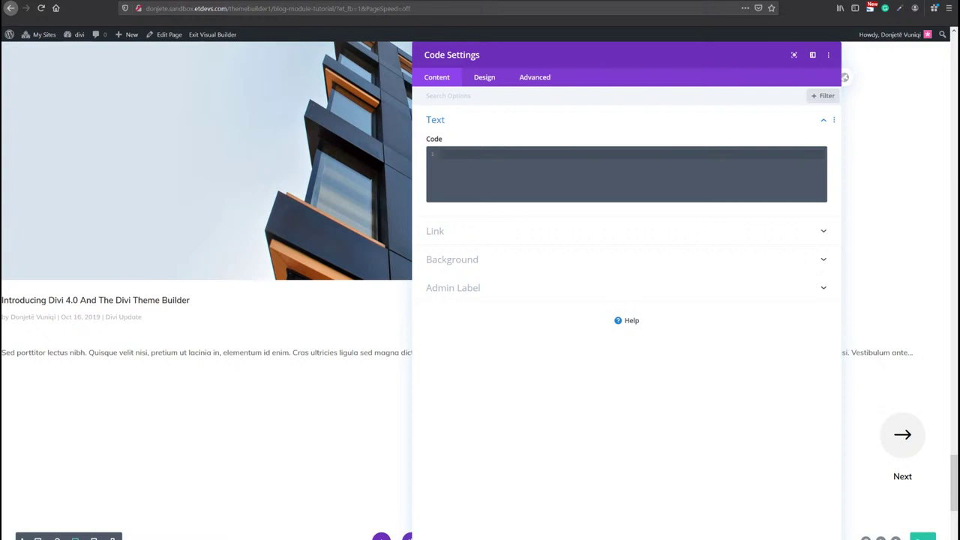
{"action": "left_click", "coordinate": [538, 154]}
{"action": "type", "text": "<script src=\"https://cdnjs.cloudflare.com/ajax/libs/slick-carousel/1.6.0/slick.js\"></script>"}
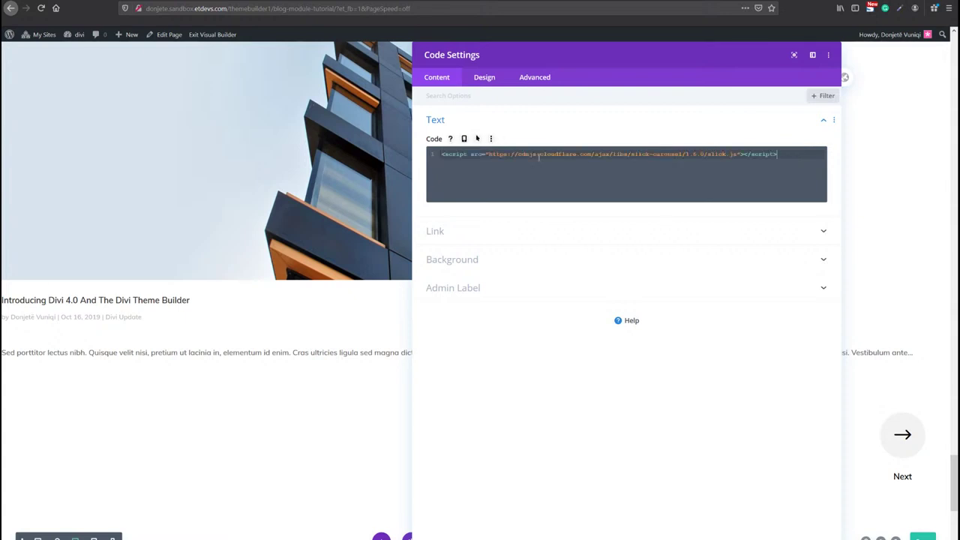
{"action": "left_click_drag", "start_coordinate": [801, 154], "coordinate": [417, 144]}
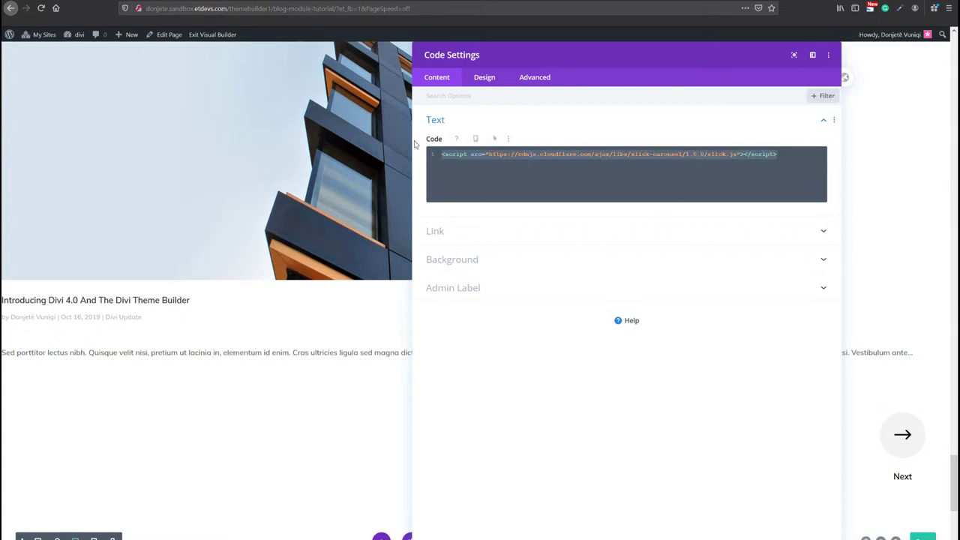
- Add a <style> block below the script line with the rule .slick-slide { float: left; margin: 2vw; }
{"action": "left_click", "coordinate": [508, 168]}
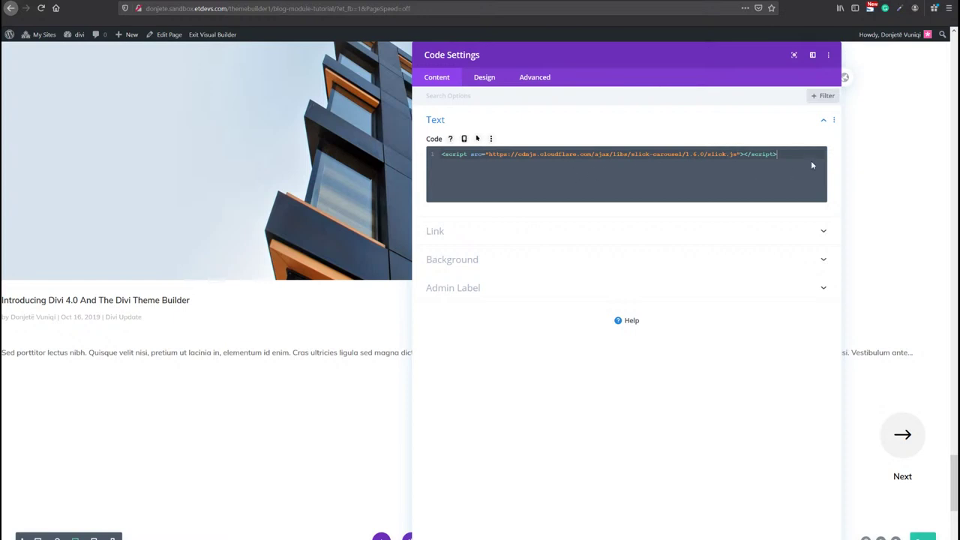
{"action": "key", "text": "Return"}
{"action": "key", "text": "Return"}
{"action": "type", "text": "<style>  .slick-slide { float: left; margin: 2vw; }  </style>"}
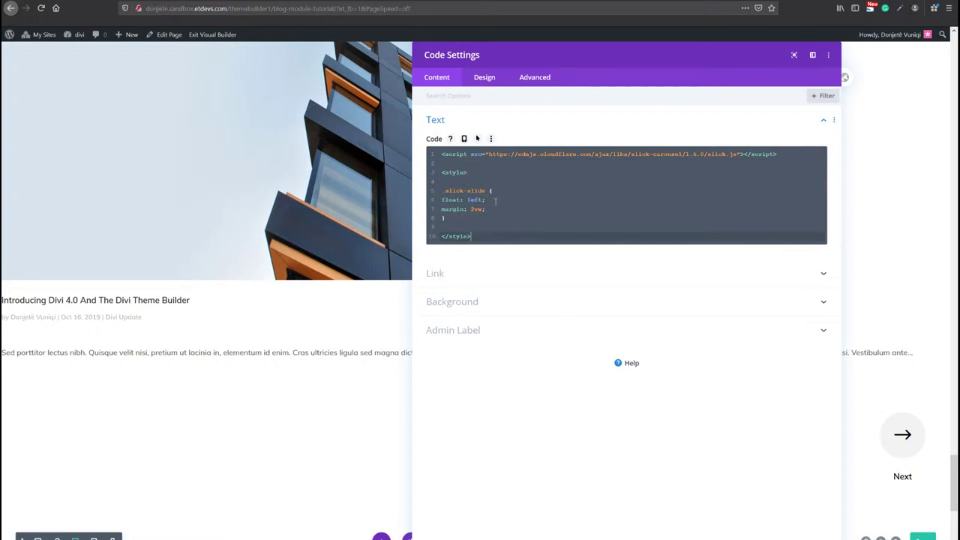
{"action": "left_click_drag", "start_coordinate": [498, 199], "coordinate": [406, 199]}
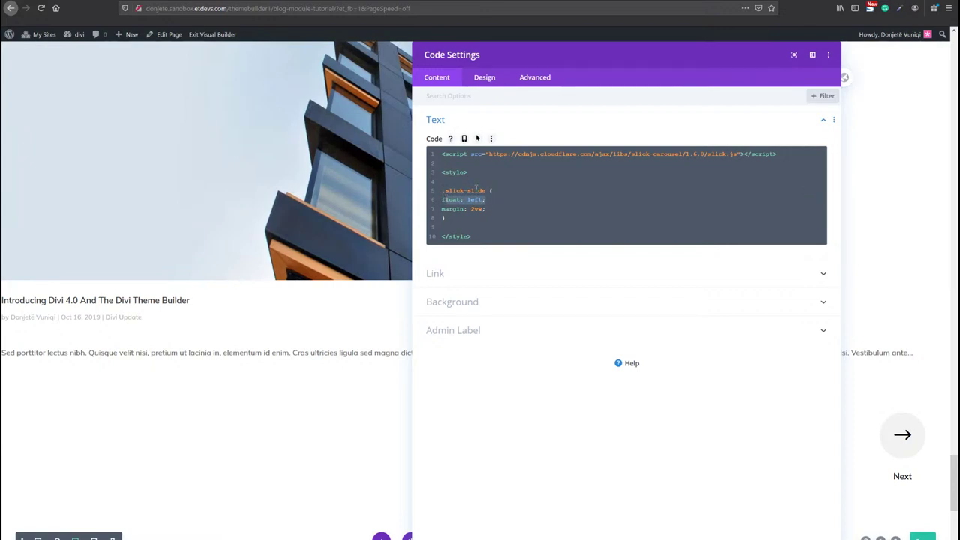
{"action": "left_click", "coordinate": [488, 209]}
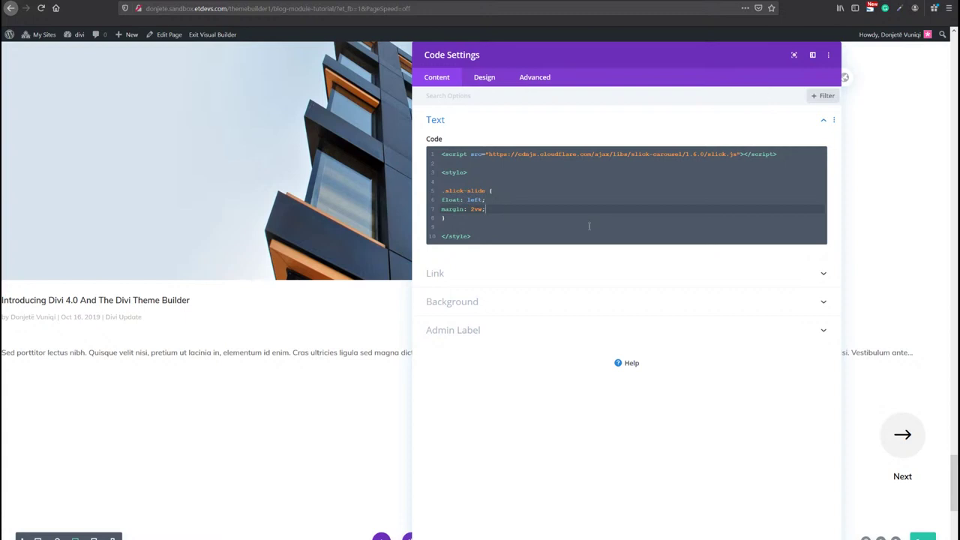
- Add a jQuery script below </style> initializing Slick on '.blog-carousel' with slidesToShow 3, slidesToScroll 3, centerPadding '10%', backButton/nextButton arrows and one slide at breakpoint 1079
{"action": "left_click", "coordinate": [532, 235]}
{"action": "key", "text": "Return"}
{"action": "key", "text": "Return"}
{"action": "key", "text": "Up"}
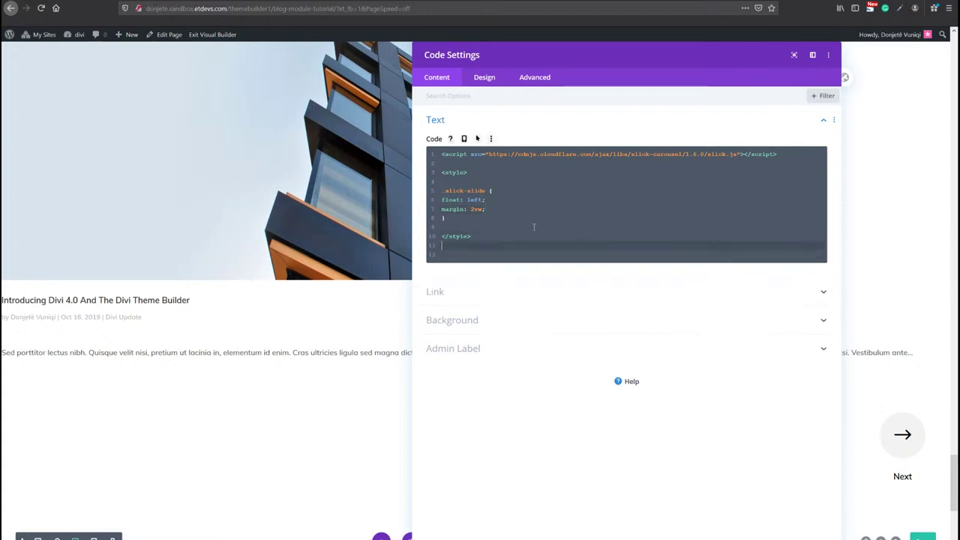
{"action": "type", "text": "<script>  jQuery(function($){  var backButton = $('.back-button'); var nextButton = $('.next-button'); var postContainer = $('.et_pb_ajax_pagination_container');  postContainer.addClass('slider'); postContainer.addClass('blog-carousel');  $('.blog-carousel').slick({     infinite: true,     slidesToShow: 3,     slidesToScroll: 3,     centerMode: true,     swipe: true,     centerPadding: '10%',     prevArrow: backButton,     nextArrow: nextButton,      responsive: [{     breakpoint: 1079, settings: {     slidesToShow: 1     }     }]  }); });  </script>"}
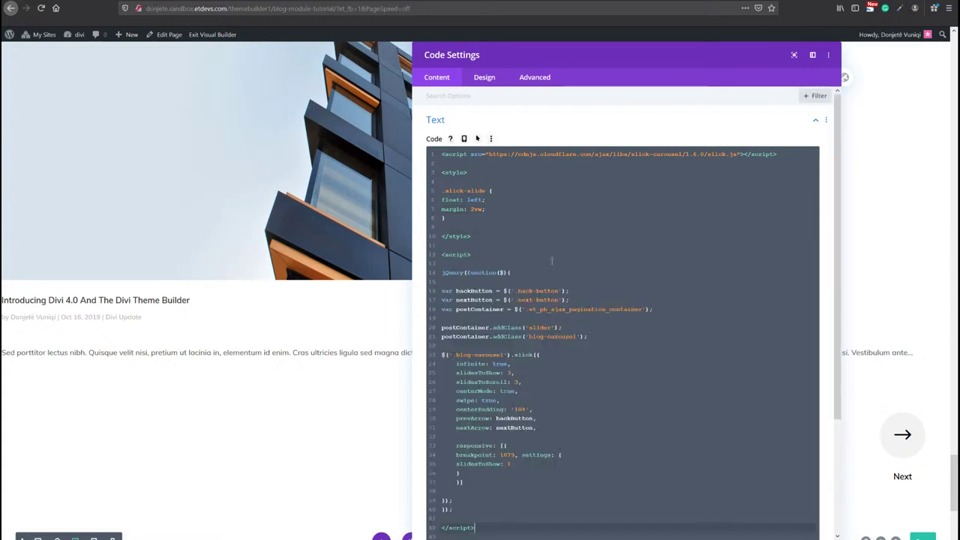
- Set the slidesToScroll value in the Slick options to 1
{"action": "scroll", "coordinate": [518, 290], "scroll_direction": "down", "scroll_amount": 2}
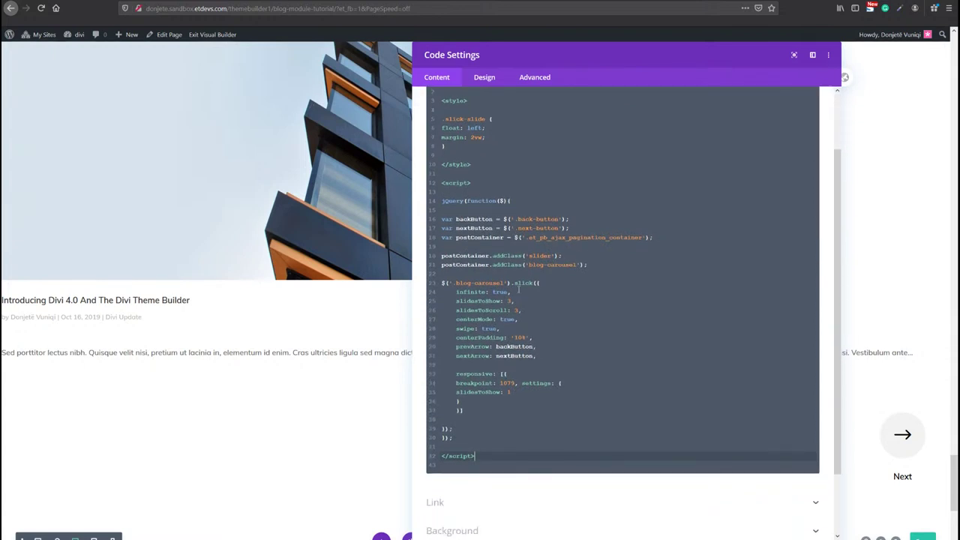
{"action": "left_click_drag", "start_coordinate": [442, 293], "coordinate": [511, 308]}
{"action": "left_click", "coordinate": [509, 309]}
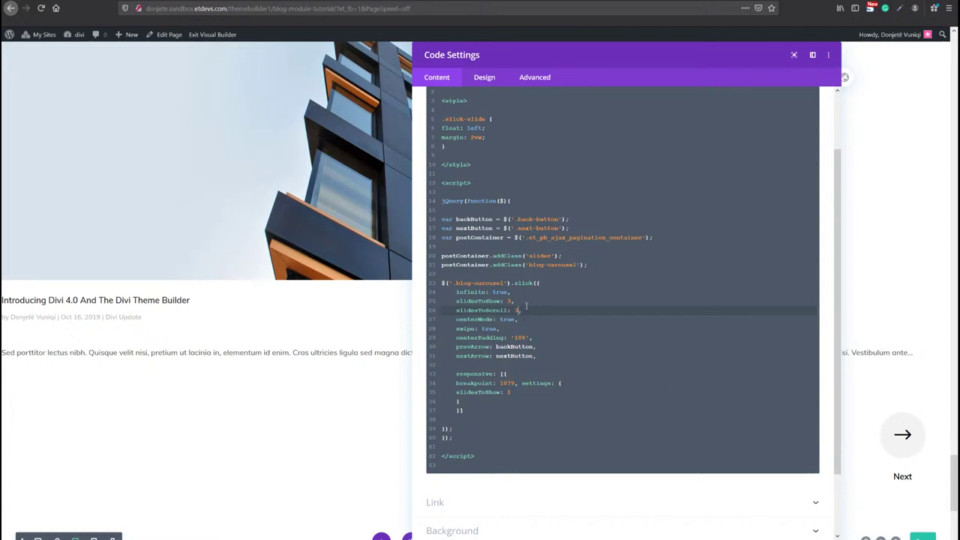
{"action": "type", "text": "1"}
{"action": "left_click", "coordinate": [538, 318]}
{"action": "left_click", "coordinate": [530, 311]}
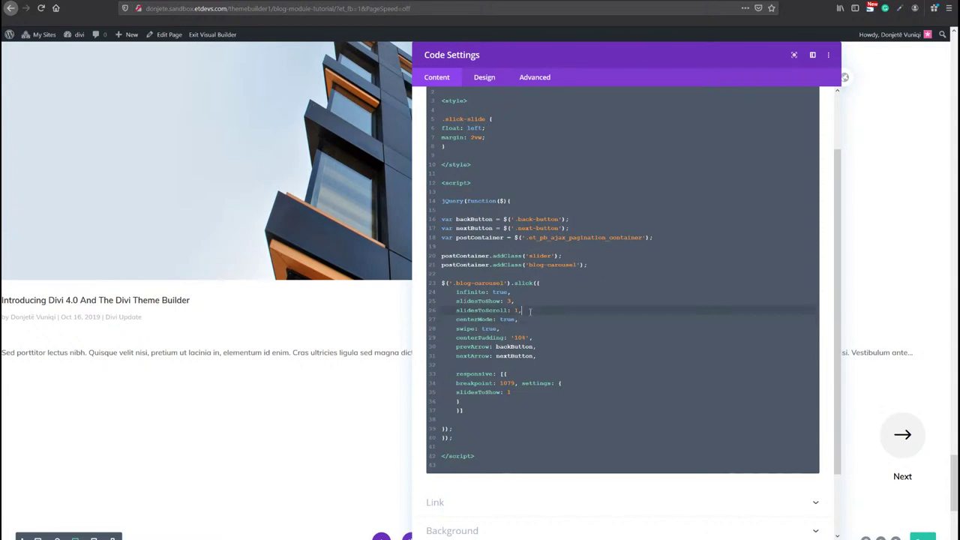
{"action": "left_click", "coordinate": [514, 300]}
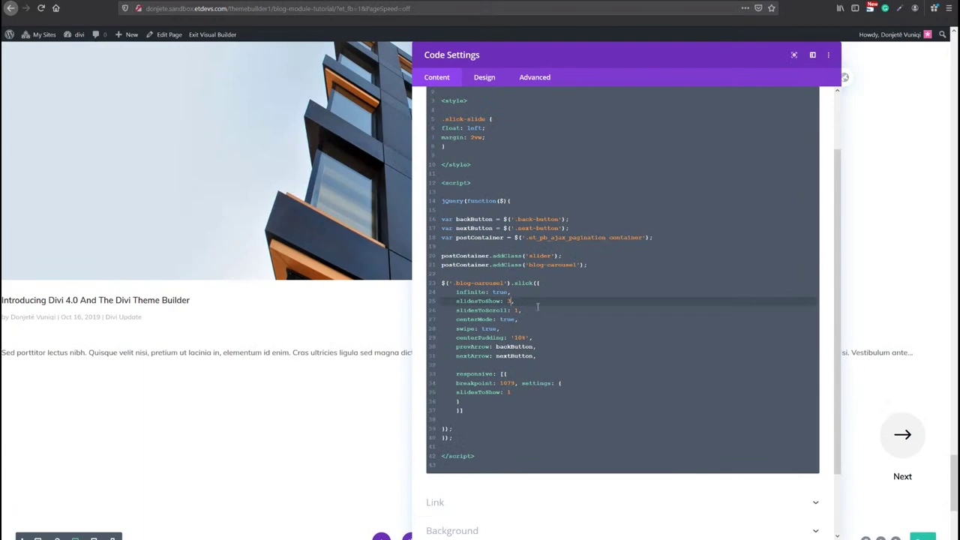
- Advance the blog carousel on the finished auto-blog-carousel page with its Next arrow to check how the slides scroll
{"action": "scroll", "coordinate": [540, 303], "scroll_direction": "down", "scroll_amount": 1}
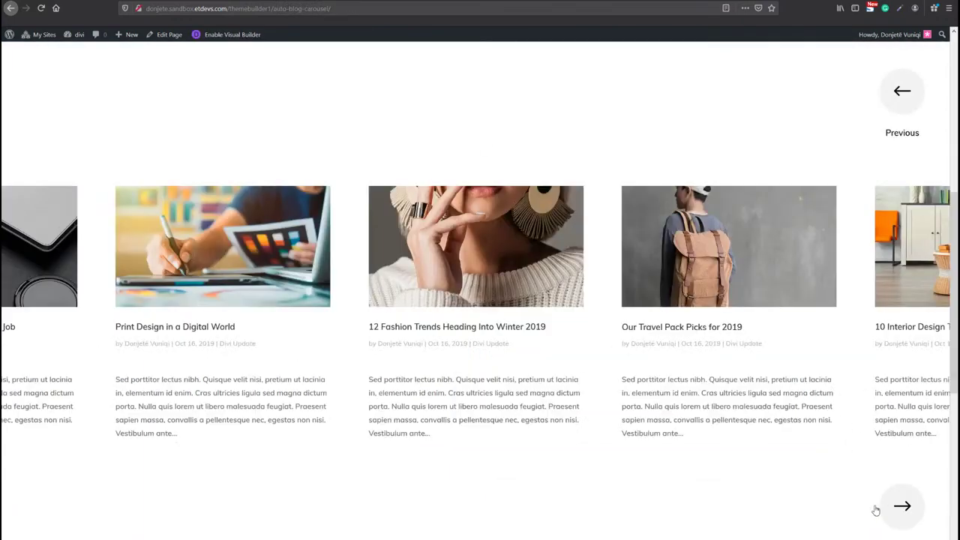
{"action": "left_click", "coordinate": [898, 515]}
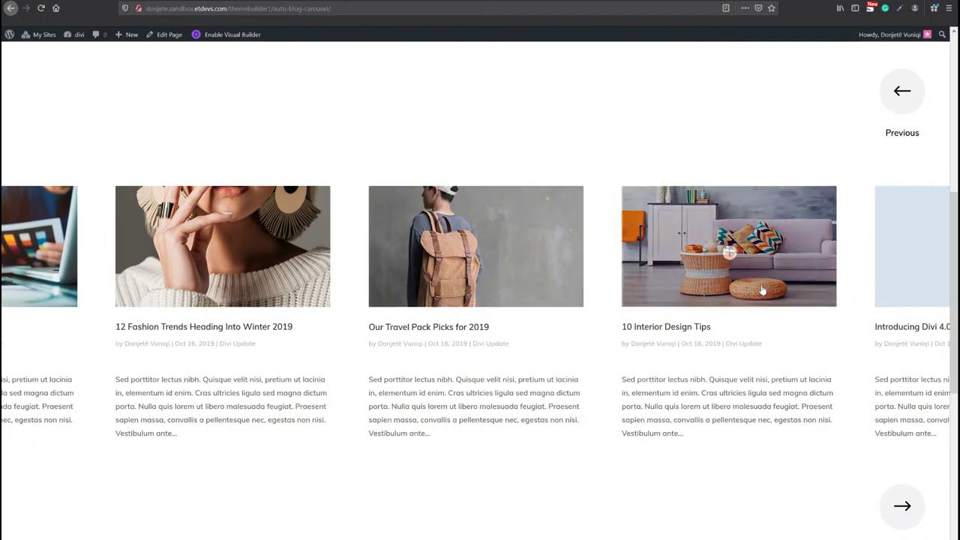
{"action": "left_click", "coordinate": [902, 504]}
{"action": "left_click", "coordinate": [902, 504]}
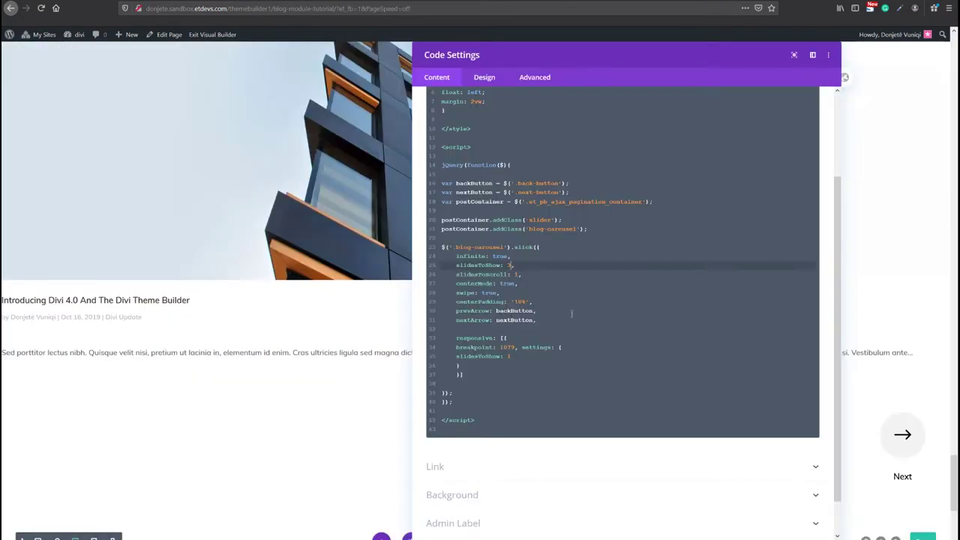
- Review the script's slidesToScroll, centerMode, prevArrow and nextArrow options and the backButton and nextButton variable declarations
{"action": "left_click_drag", "start_coordinate": [522, 274], "coordinate": [456, 274]}
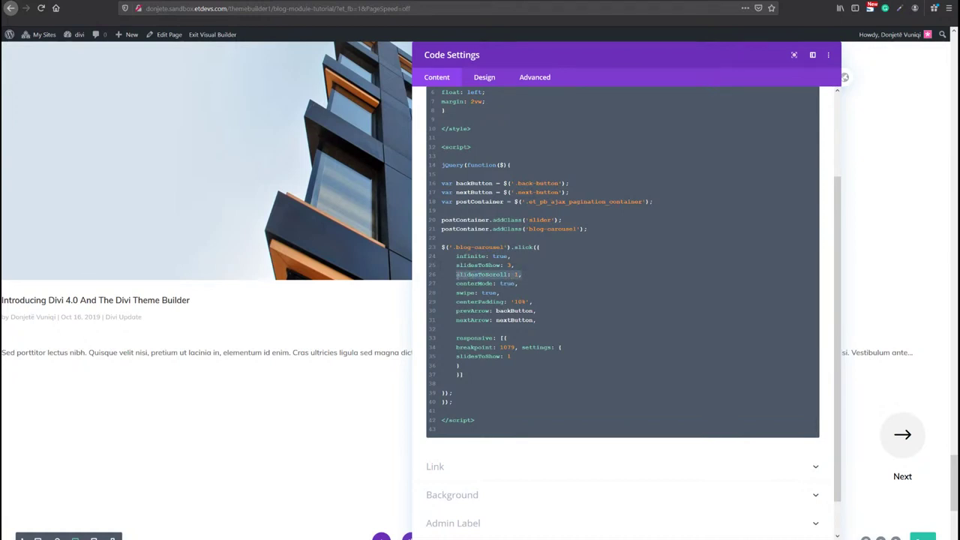
{"action": "left_click", "coordinate": [501, 275]}
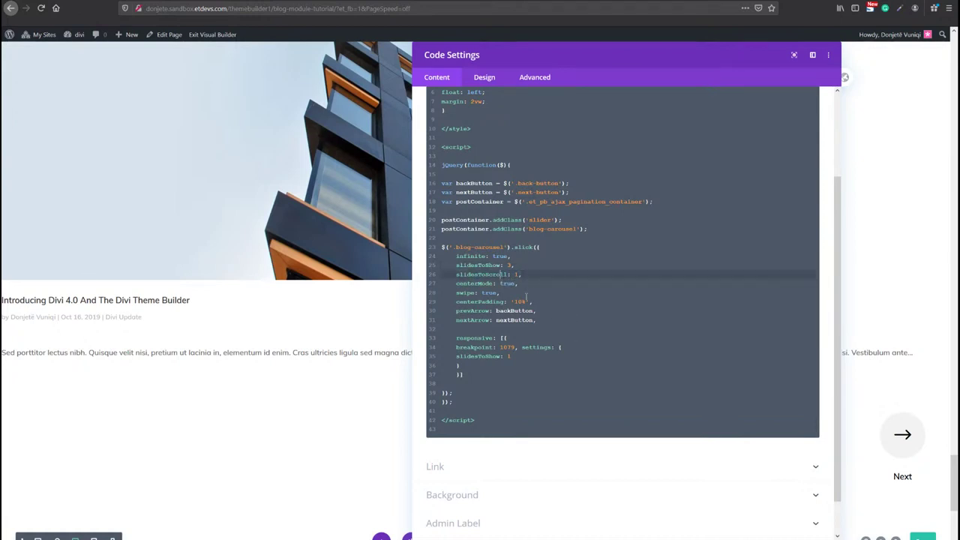
{"action": "left_click_drag", "start_coordinate": [518, 283], "coordinate": [497, 283]}
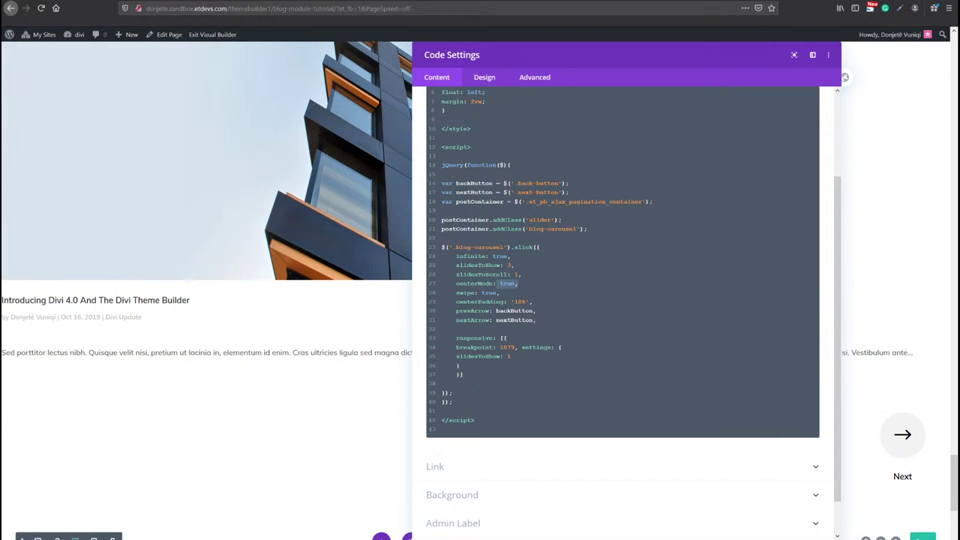
{"action": "left_click", "coordinate": [555, 328]}
{"action": "left_click", "coordinate": [539, 320]}
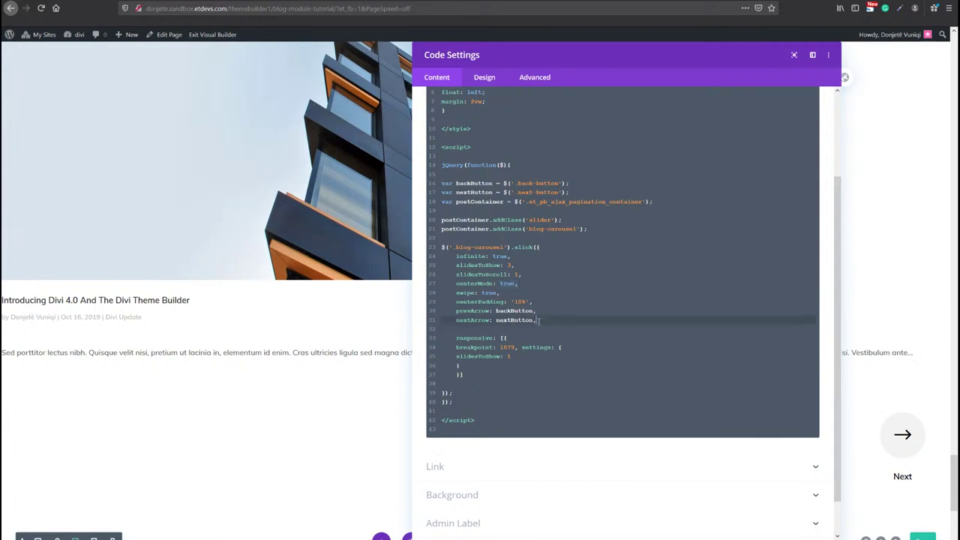
{"action": "left_click_drag", "start_coordinate": [539, 320], "coordinate": [441, 315]}
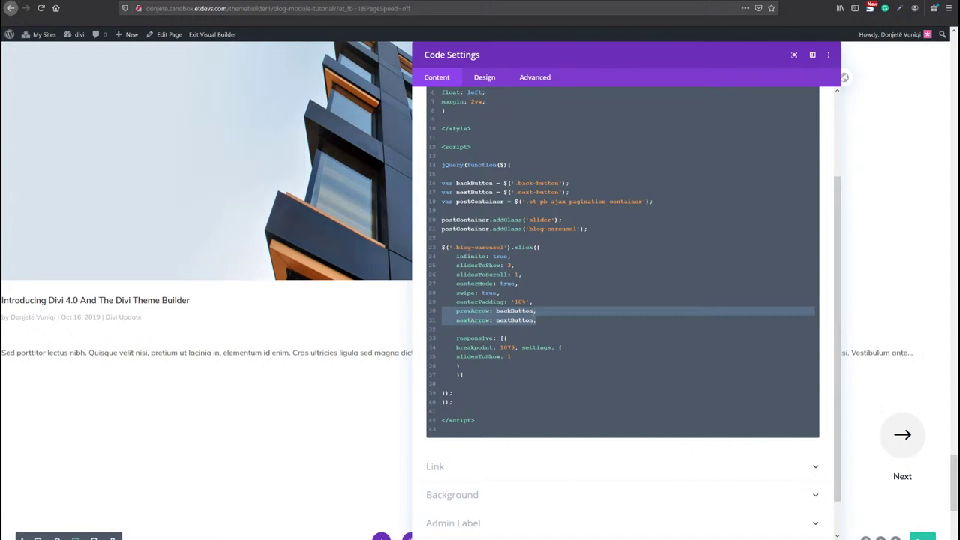
{"action": "left_click", "coordinate": [534, 311]}
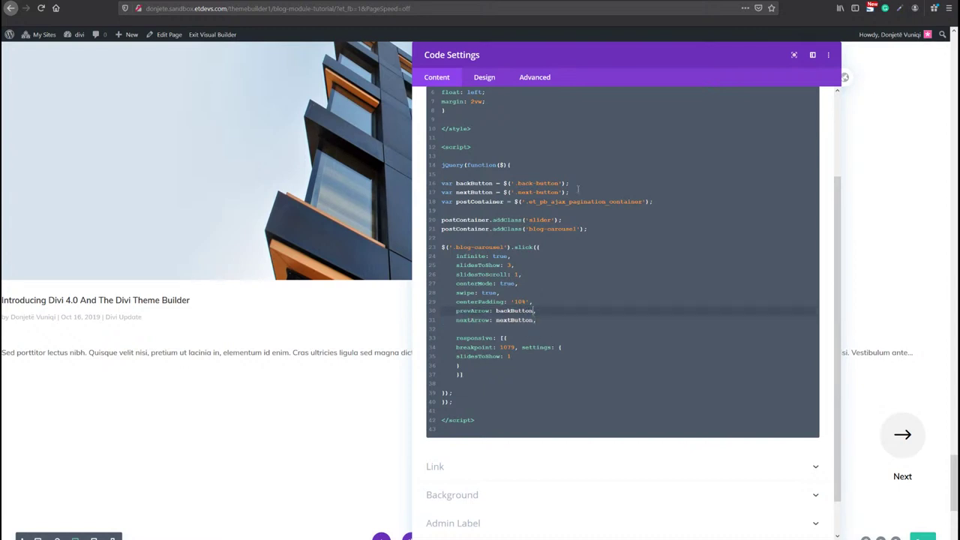
{"action": "left_click_drag", "start_coordinate": [578, 192], "coordinate": [439, 186]}
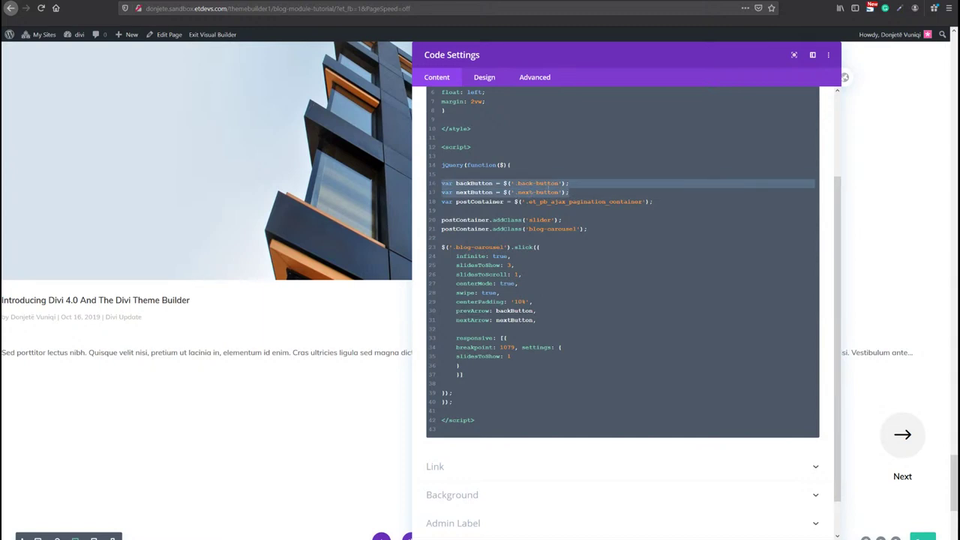
{"action": "left_click", "coordinate": [541, 321]}
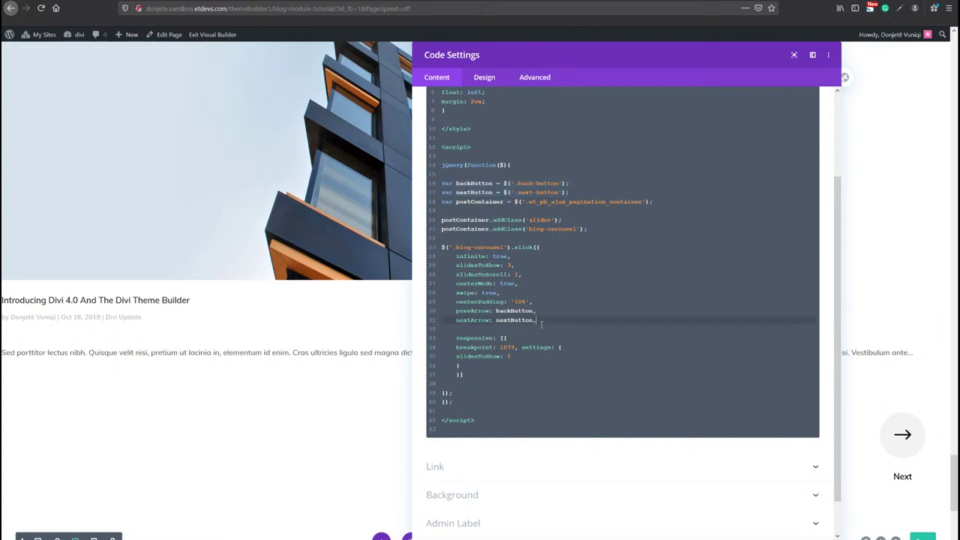
{"action": "left_click_drag", "start_coordinate": [569, 192], "coordinate": [442, 185]}
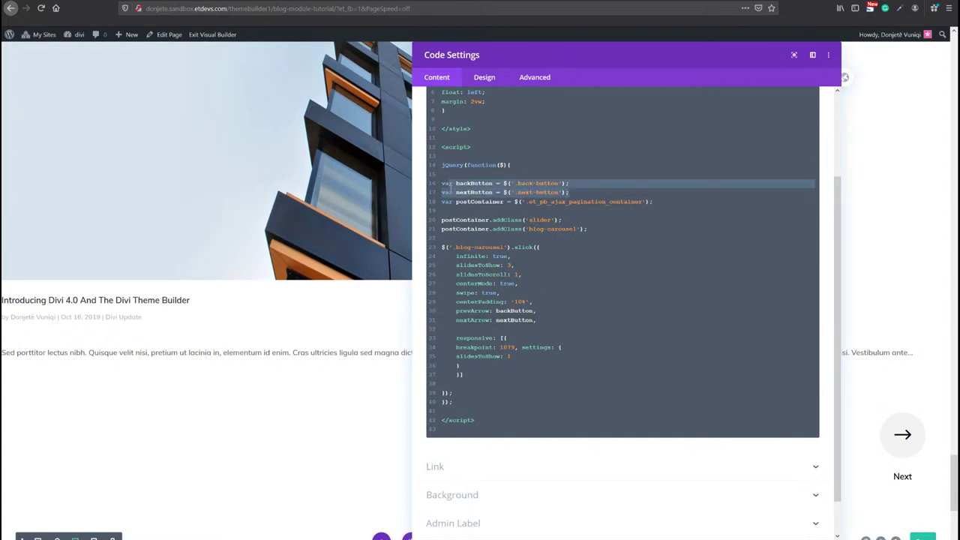
{"action": "left_click", "coordinate": [524, 331]}
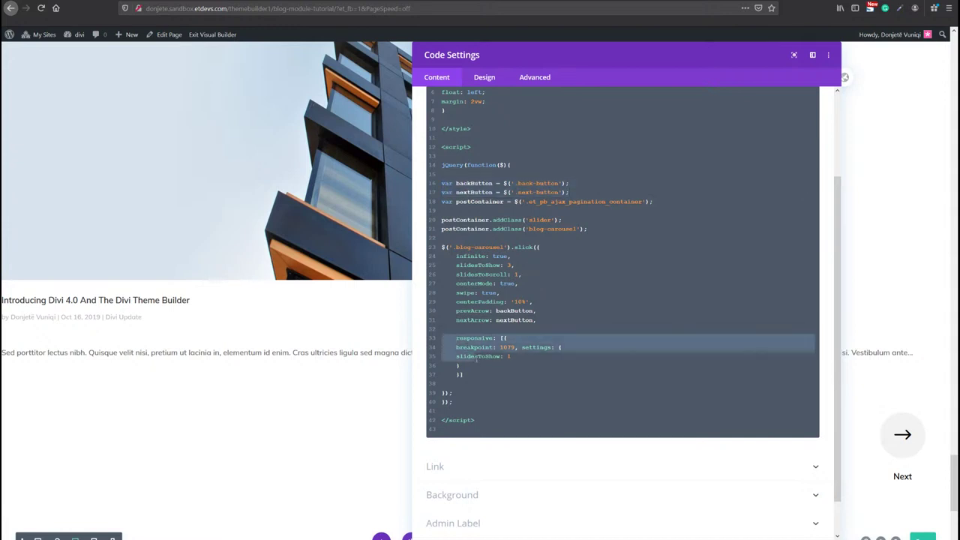